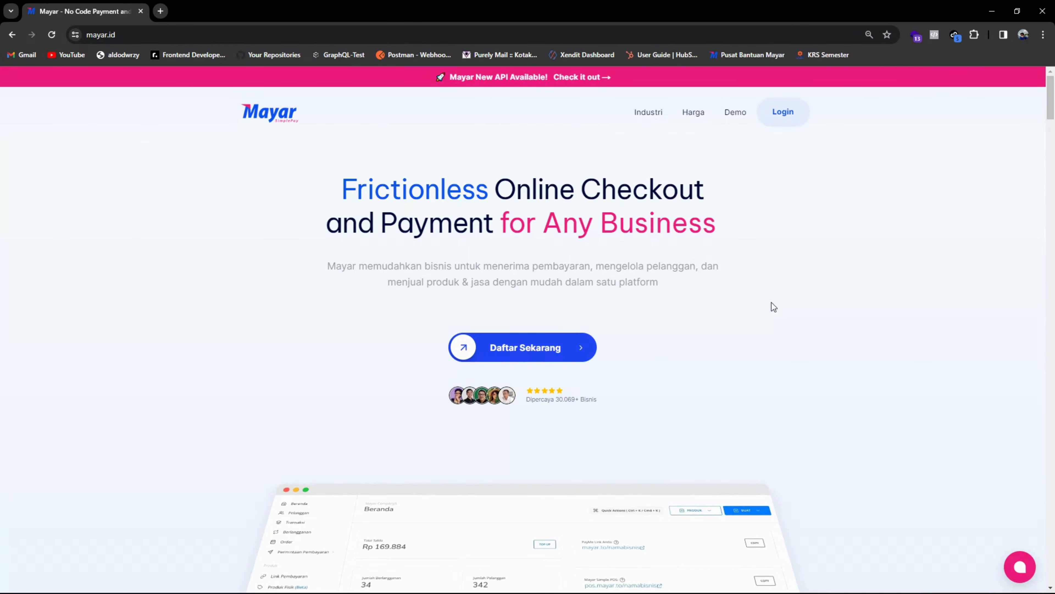
Go to the account login and start creating a new Software & SaaS product from the dashboard.
click(773, 117)
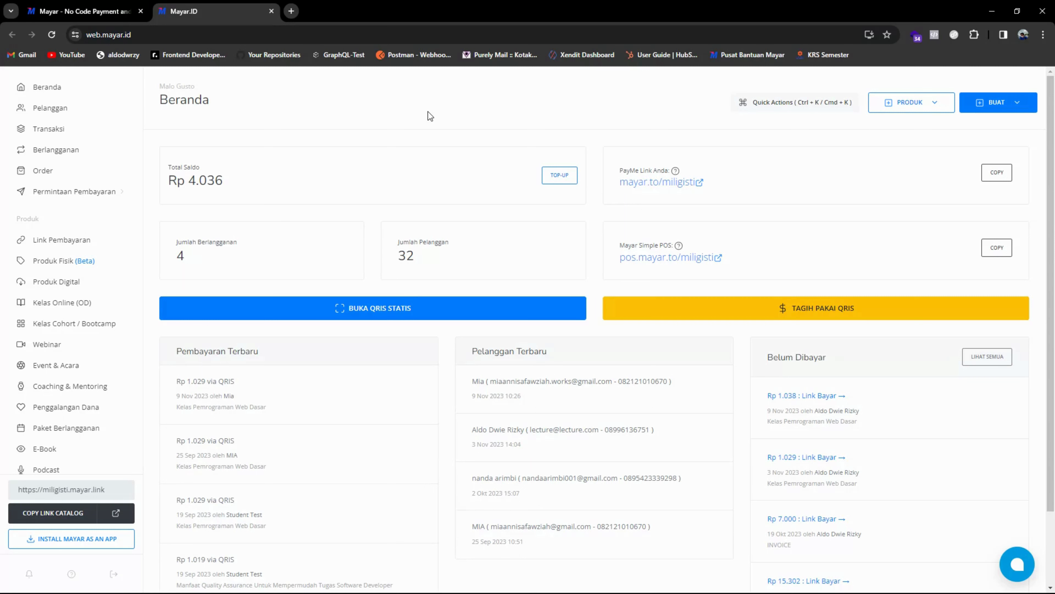
click(878, 110)
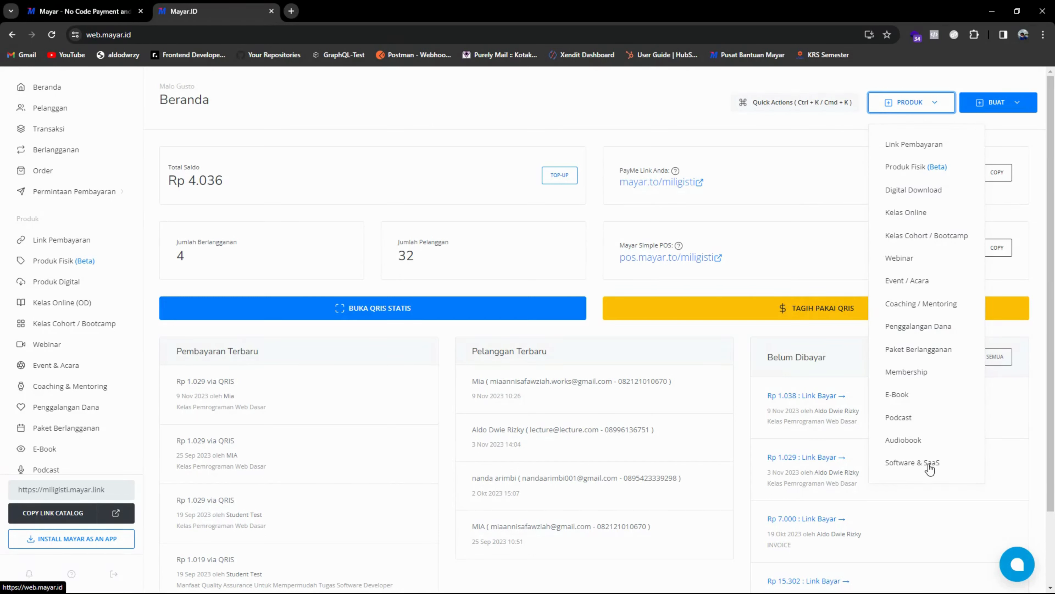
click(917, 462)
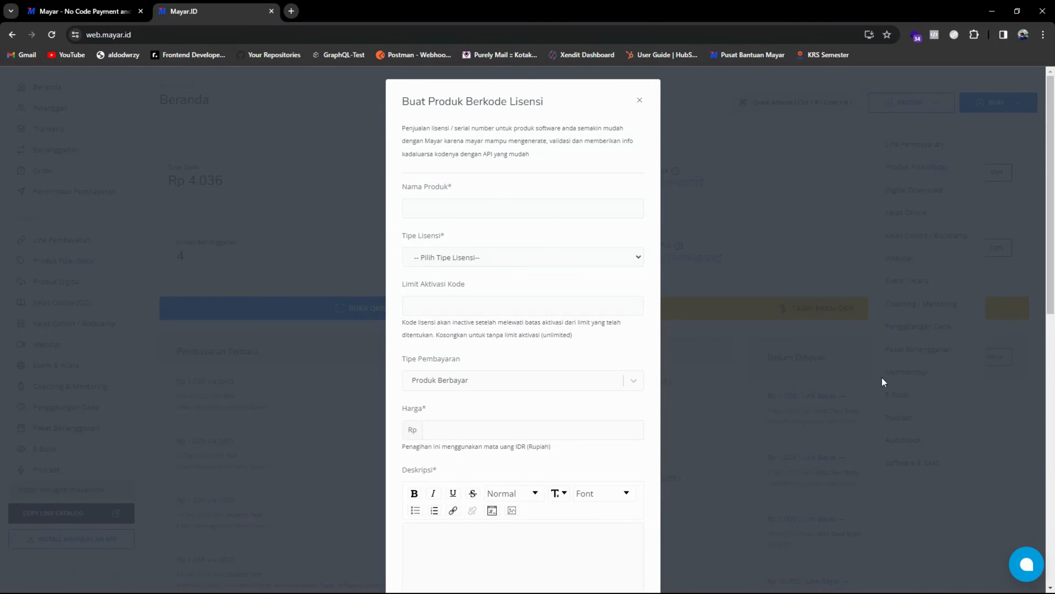
Name the product "License Premium - Adabi Premier Pro" and set its license type to Sekali Beli - Aktif Selamanya.
click(555, 208)
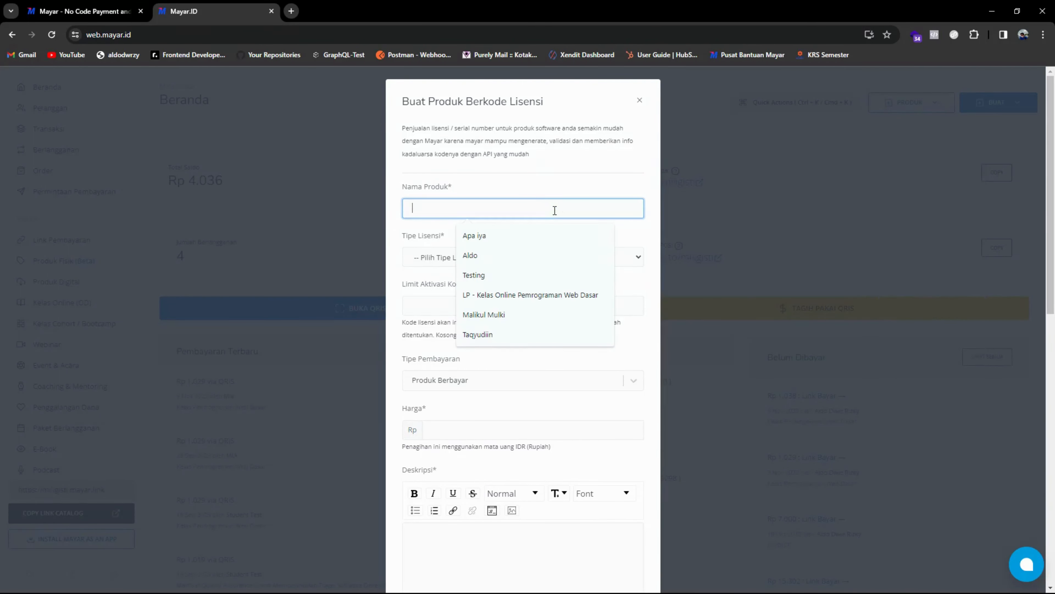
key(super+v)
click(543, 244)
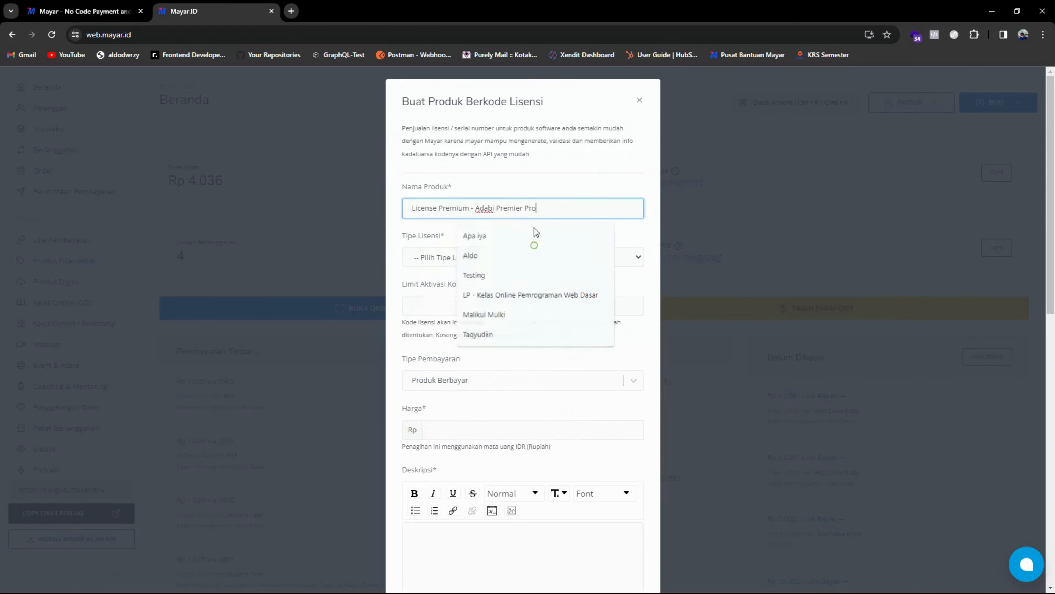
click(526, 186)
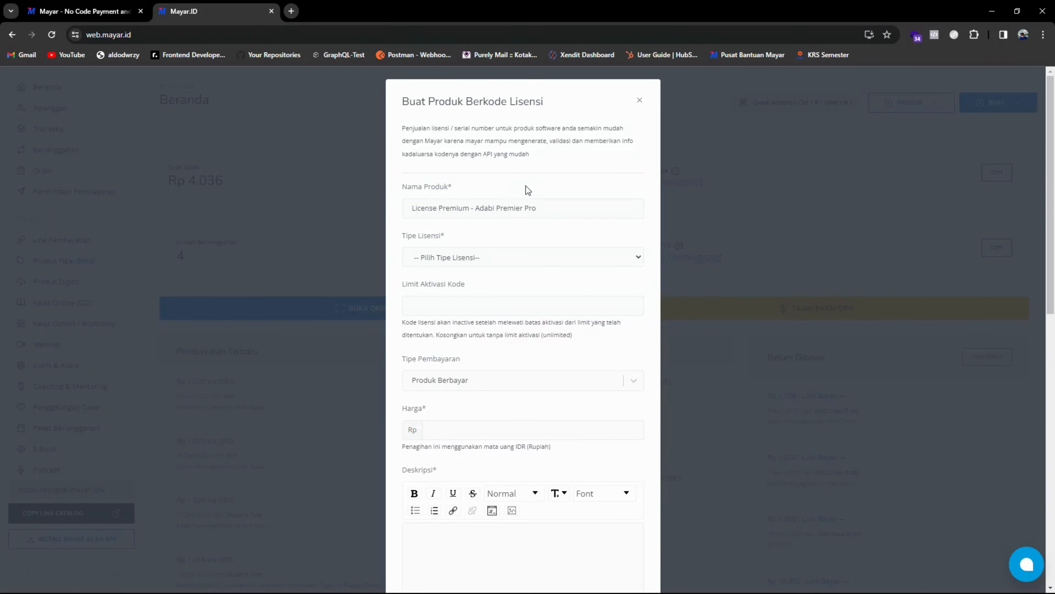
click(548, 252)
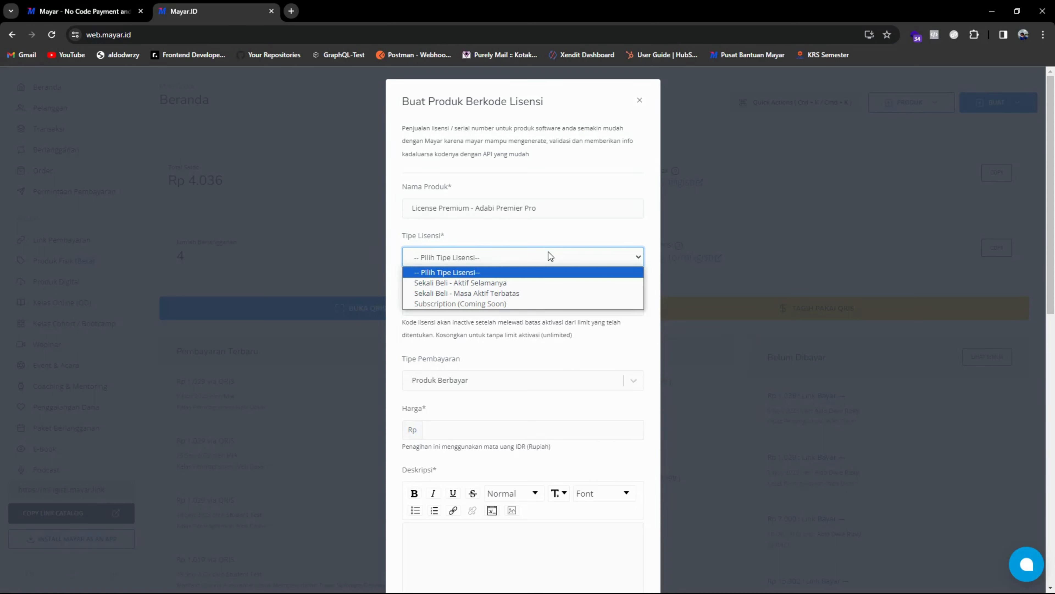
click(535, 281)
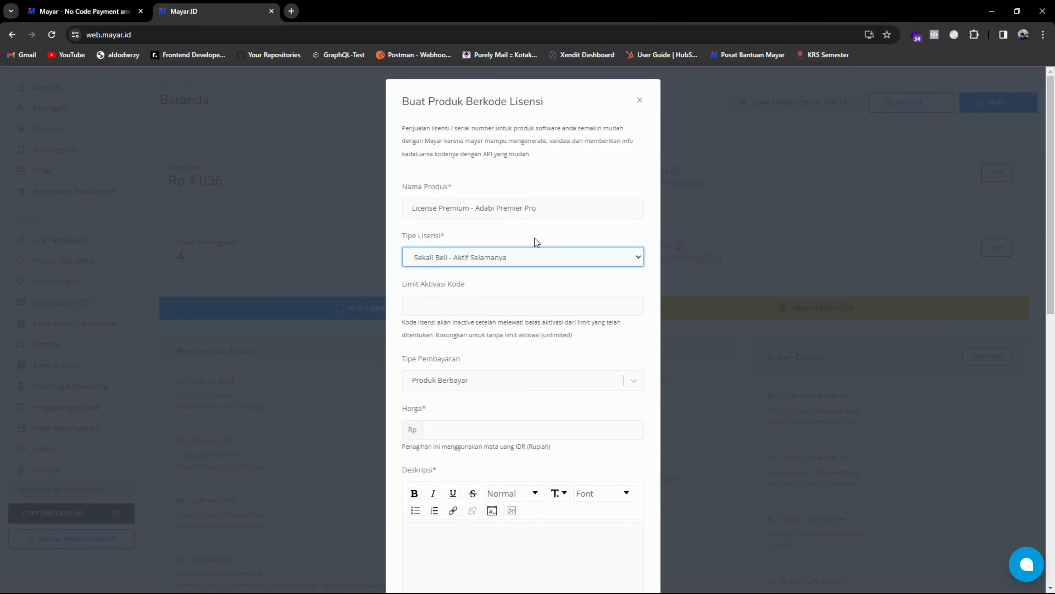
Try the license type Sekali Beli - Masa Aktif Terbatas, view its active-period units, and return to Sekali Beli - Aktif Selamanya.
click(539, 254)
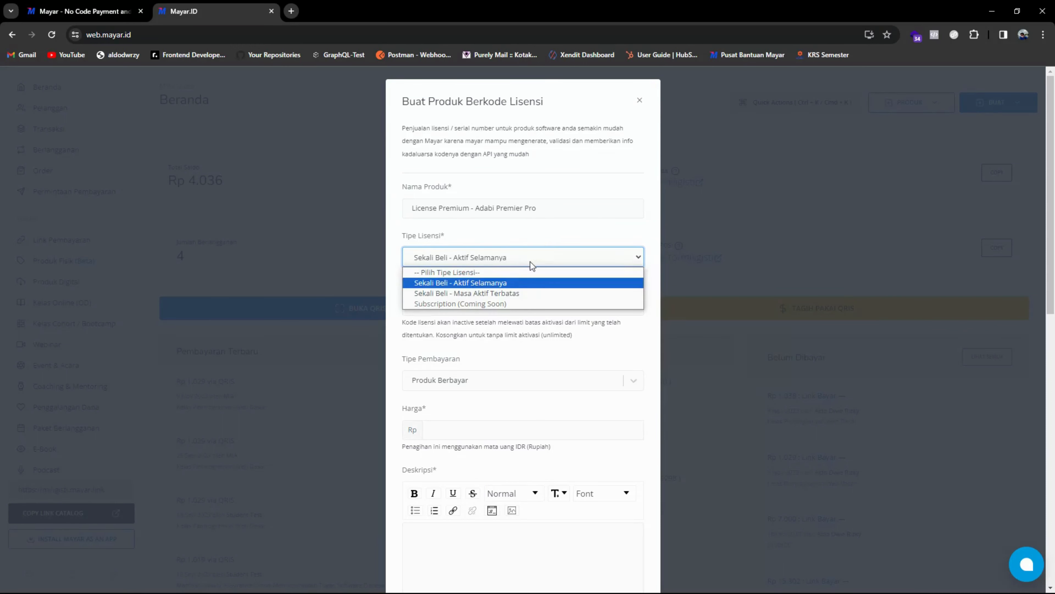
click(525, 293)
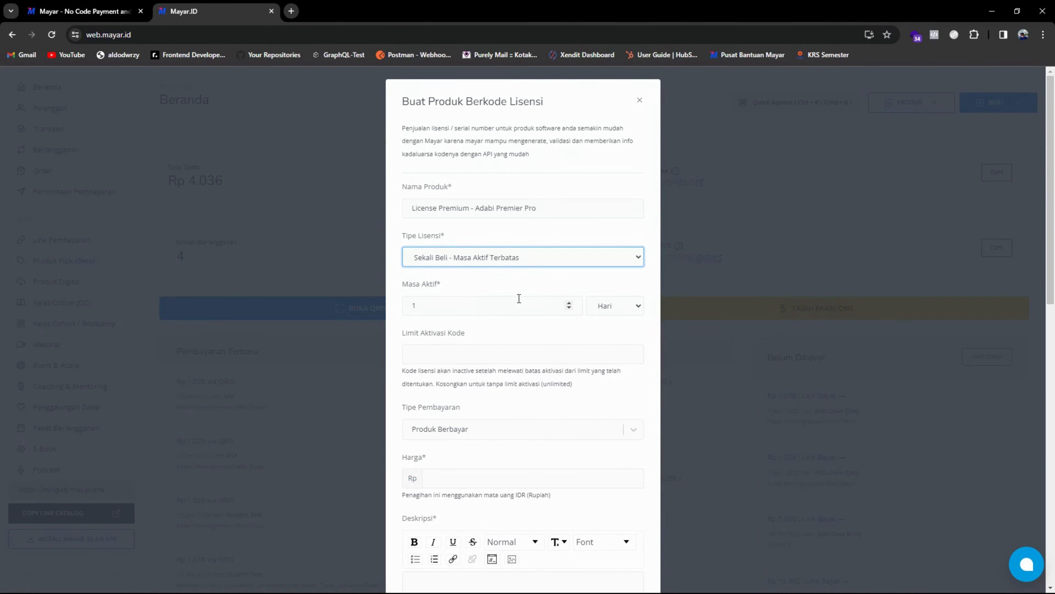
click(606, 307)
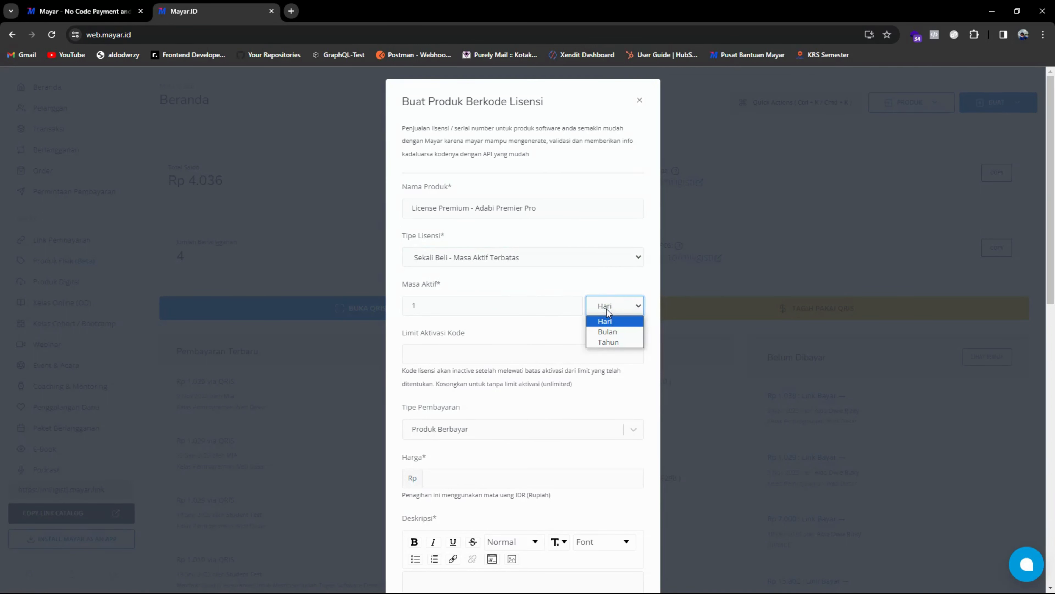
click(561, 278)
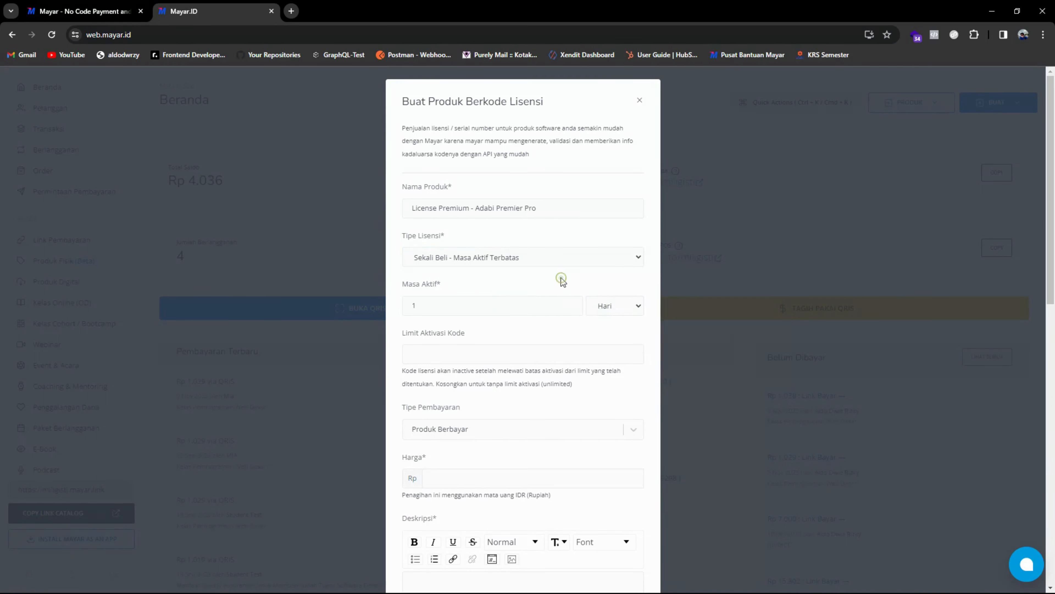
click(552, 257)
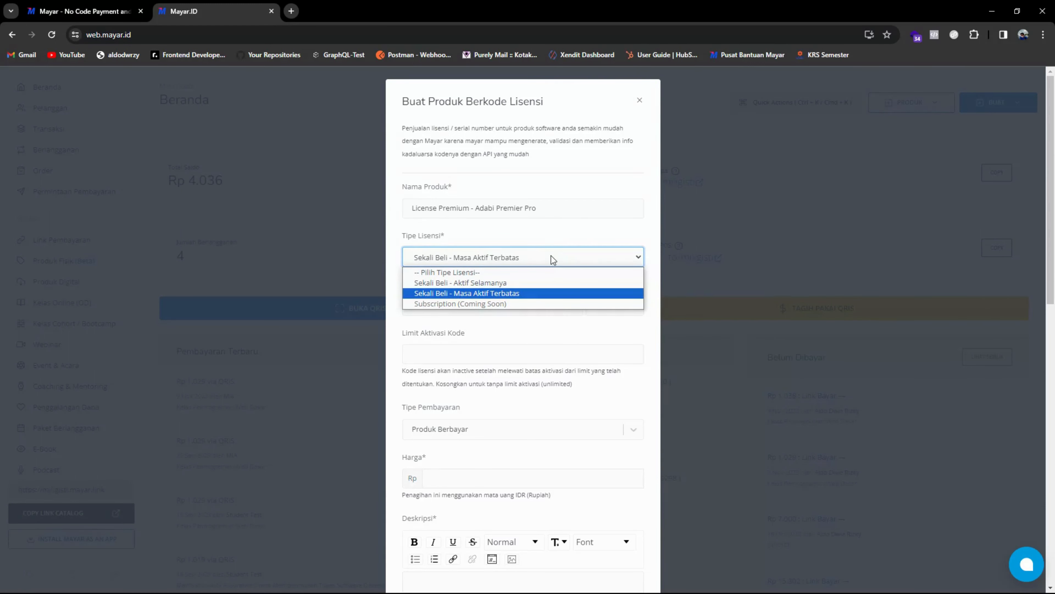
click(524, 283)
click(498, 273)
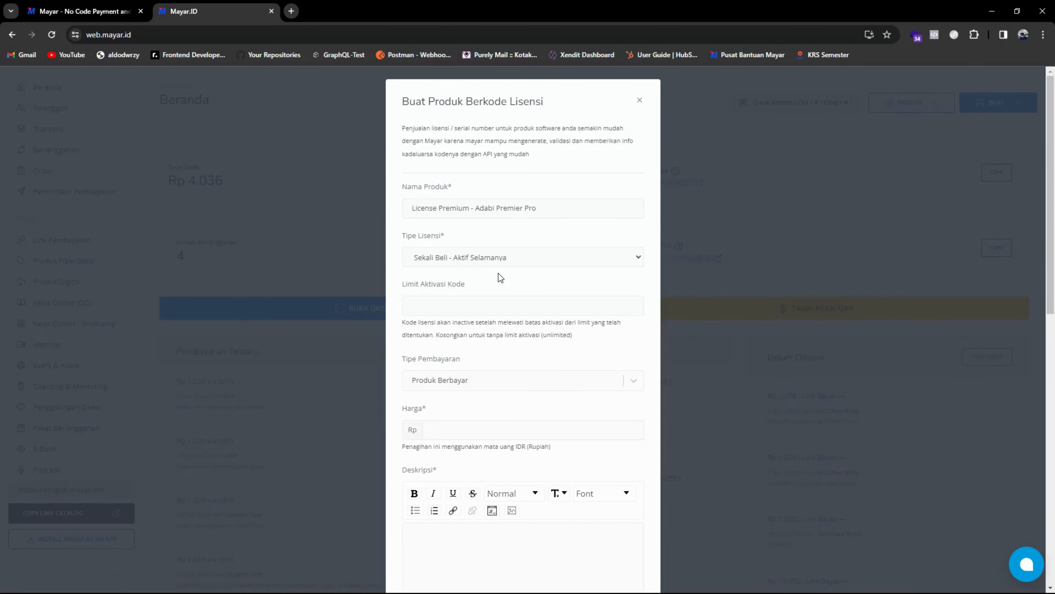
Set the code activation limit to 10 and the payment type to Produk Gratis.
click(474, 300)
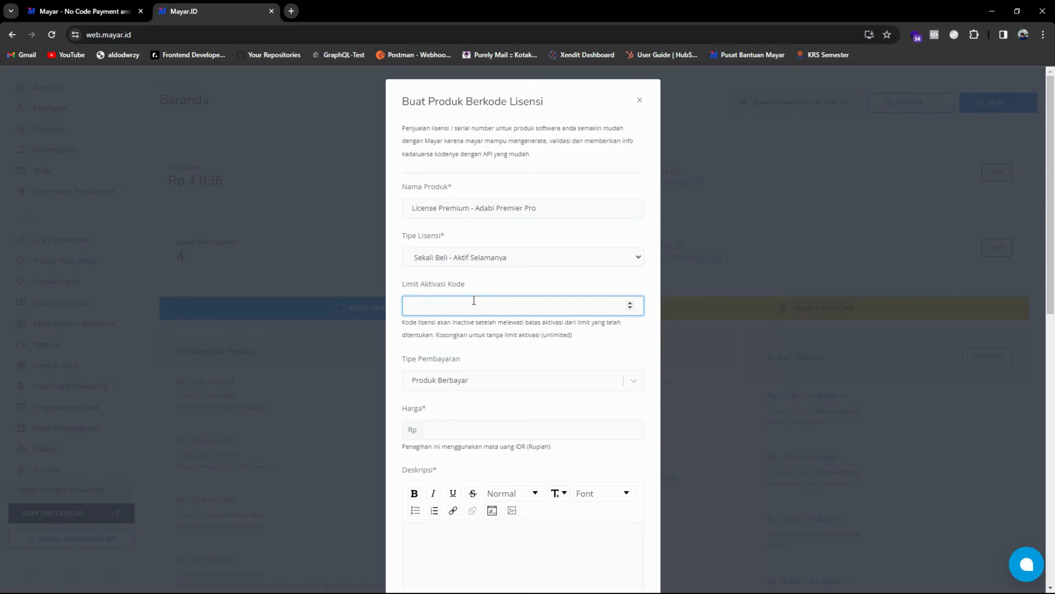
text(10)
click(473, 287)
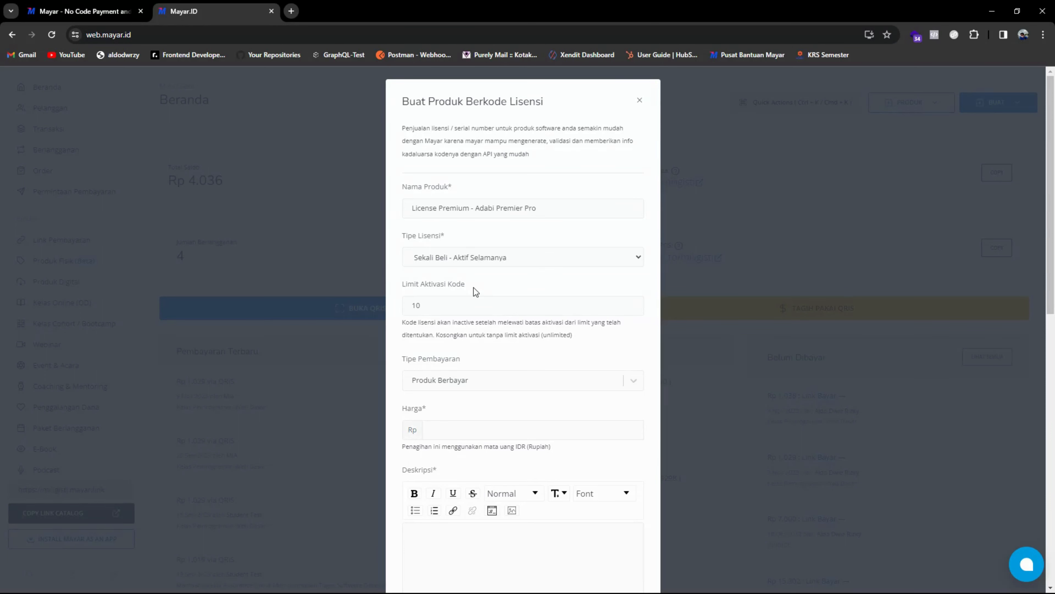
scroll(476, 288, down, 3)
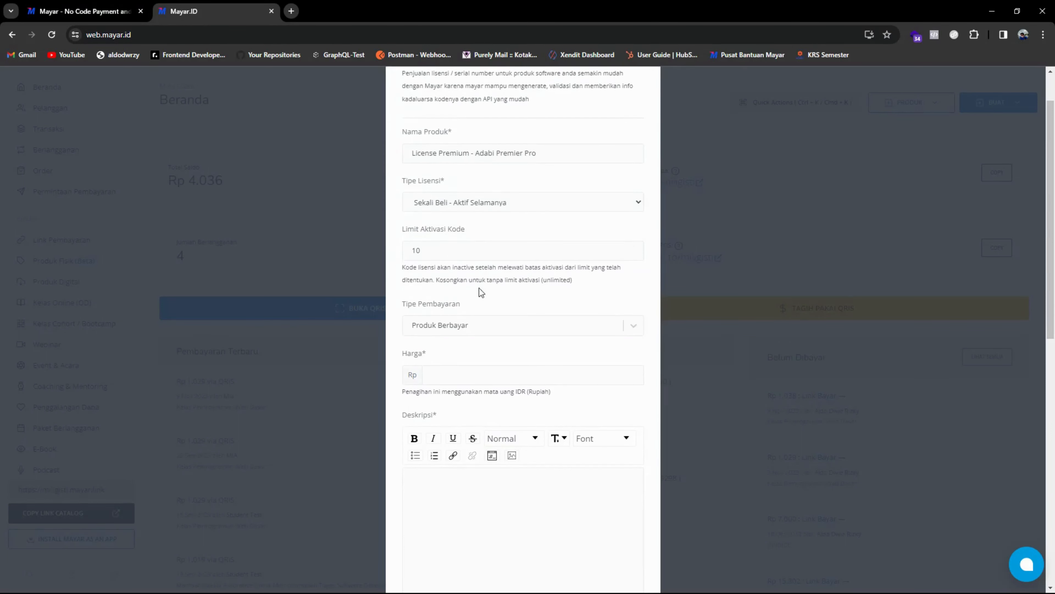
click(529, 271)
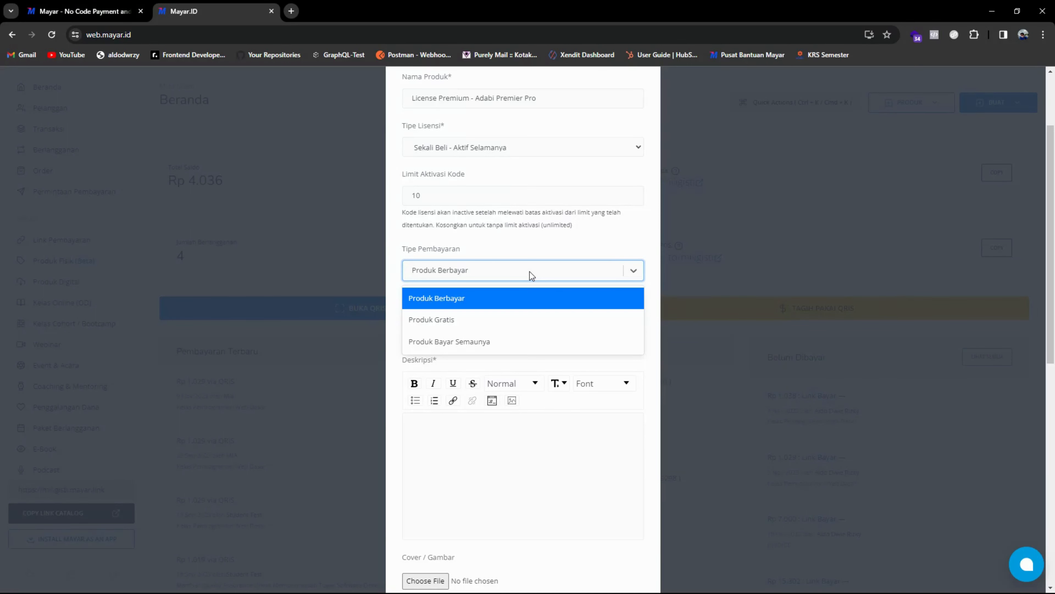
click(524, 321)
click(656, 282)
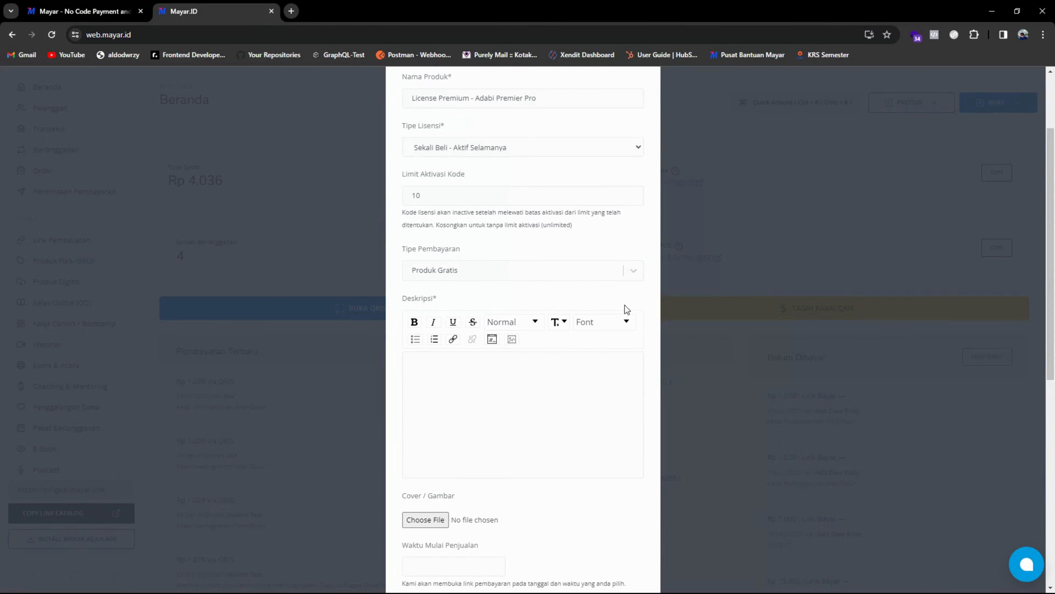
Paste the prepared "Unlock The Feature!" text from the clipboard history into the product description.
scroll(510, 357, down, 1)
click(427, 310)
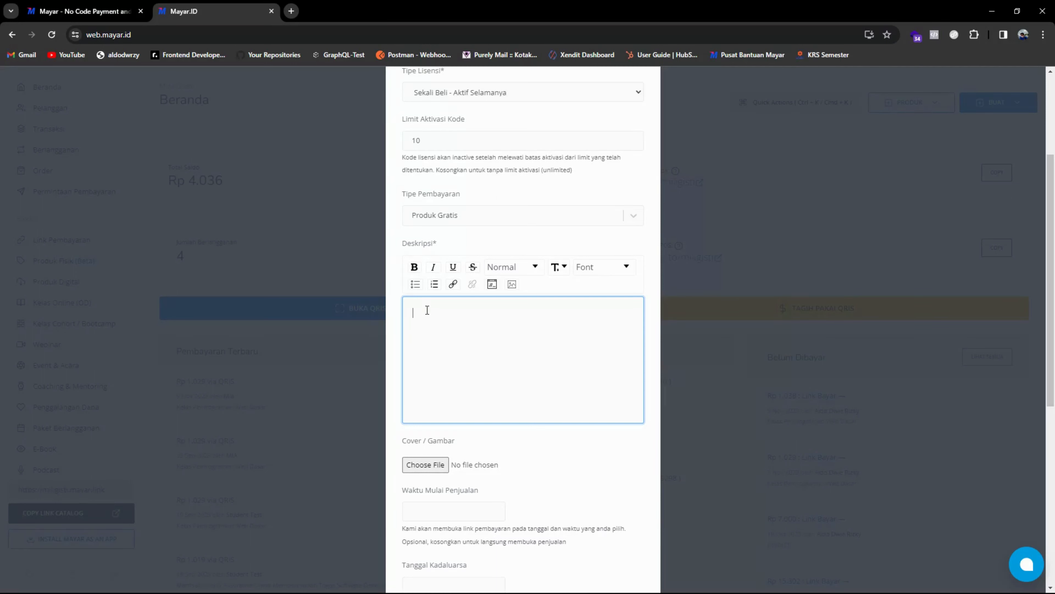
key(super+v)
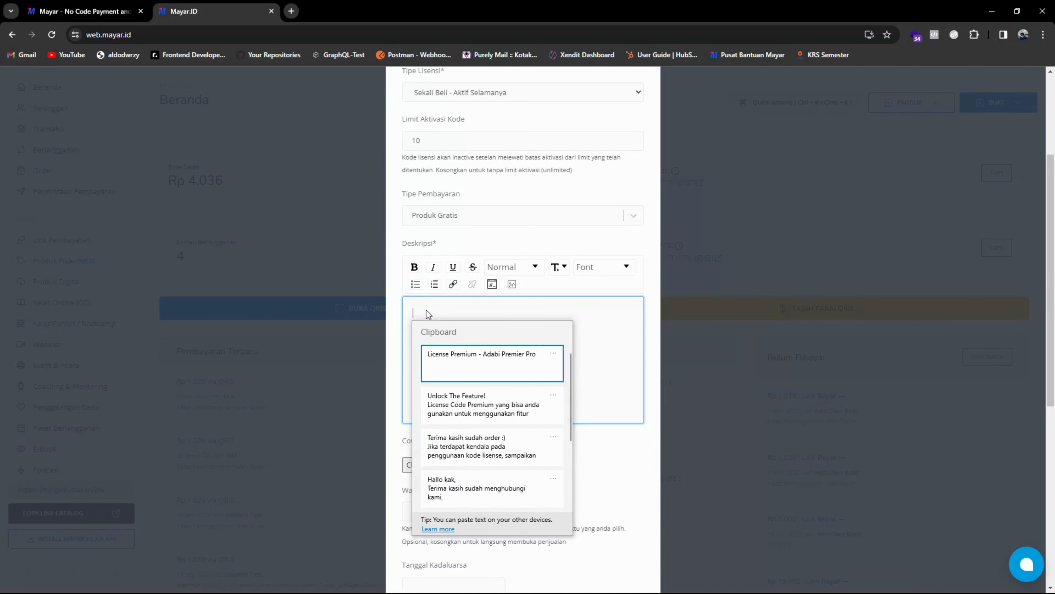
click(468, 399)
Remove the surplus blank lines at the start of the description and between its paragraphs.
click(417, 326)
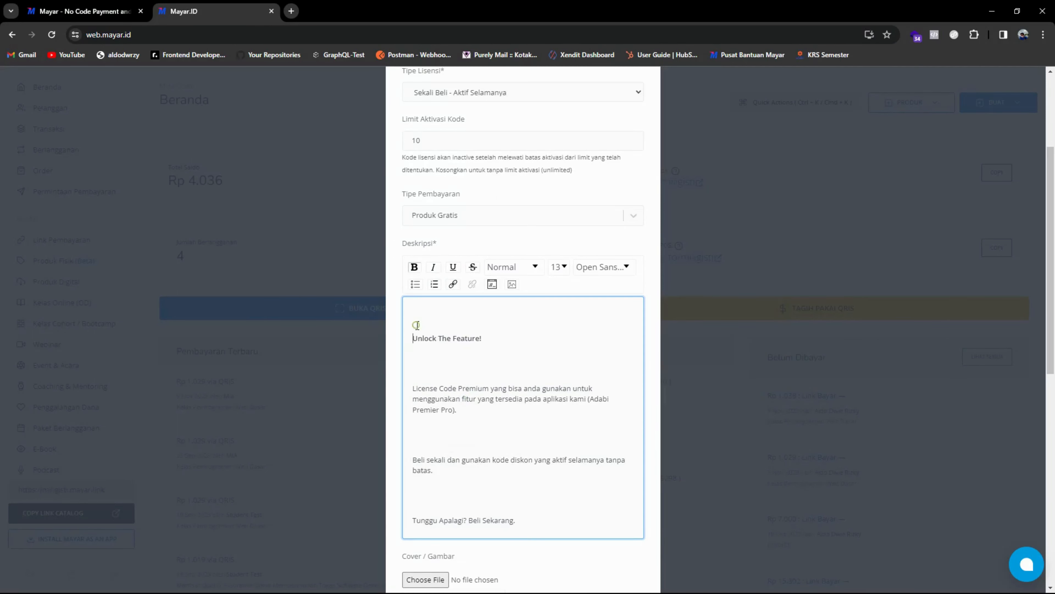
key(BackSpace)
key(BackSpace)
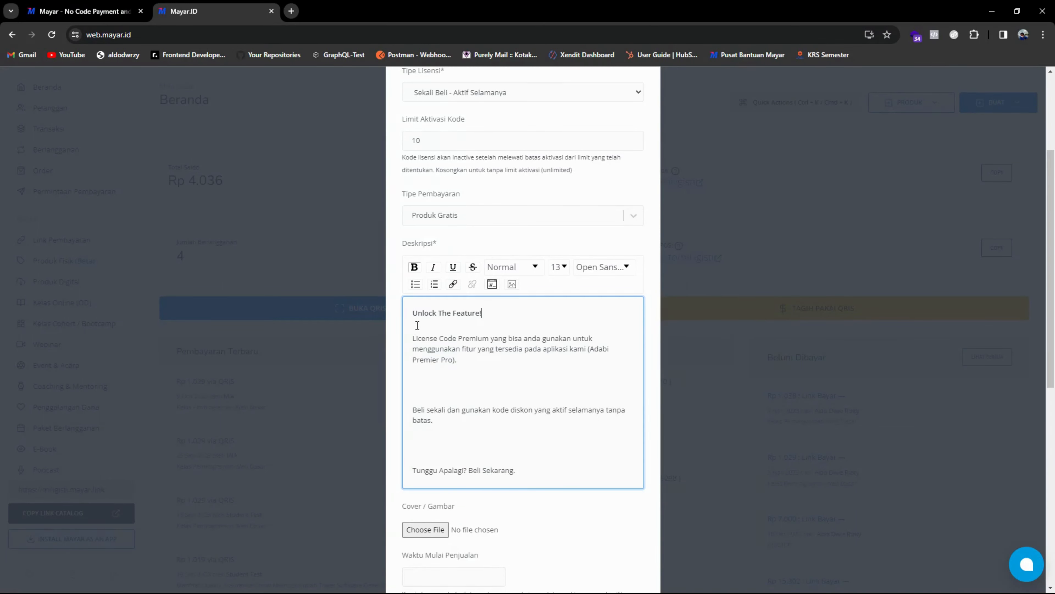
key(Delete)
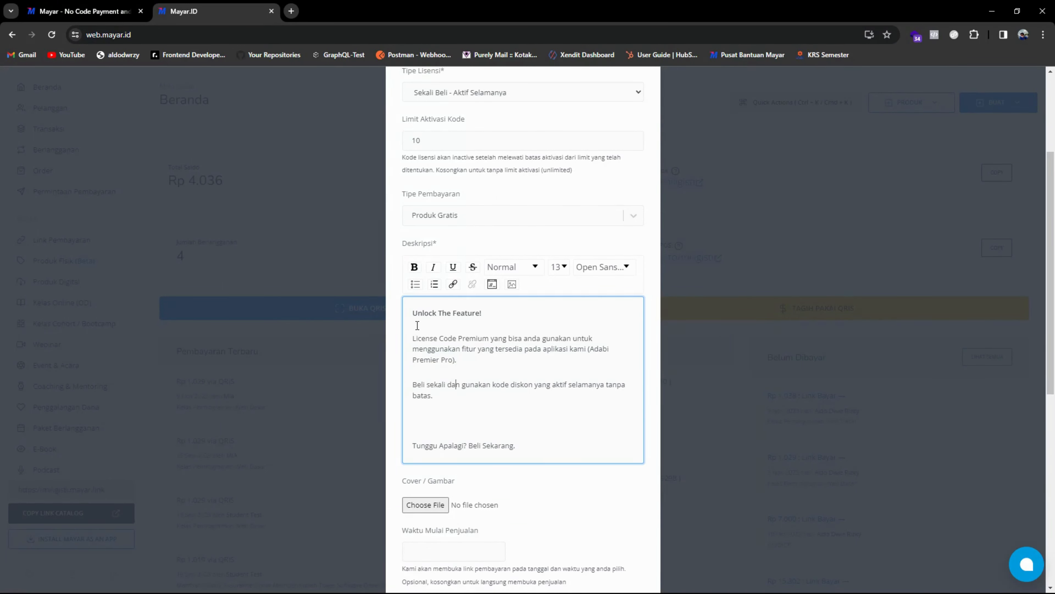
key(Delete)
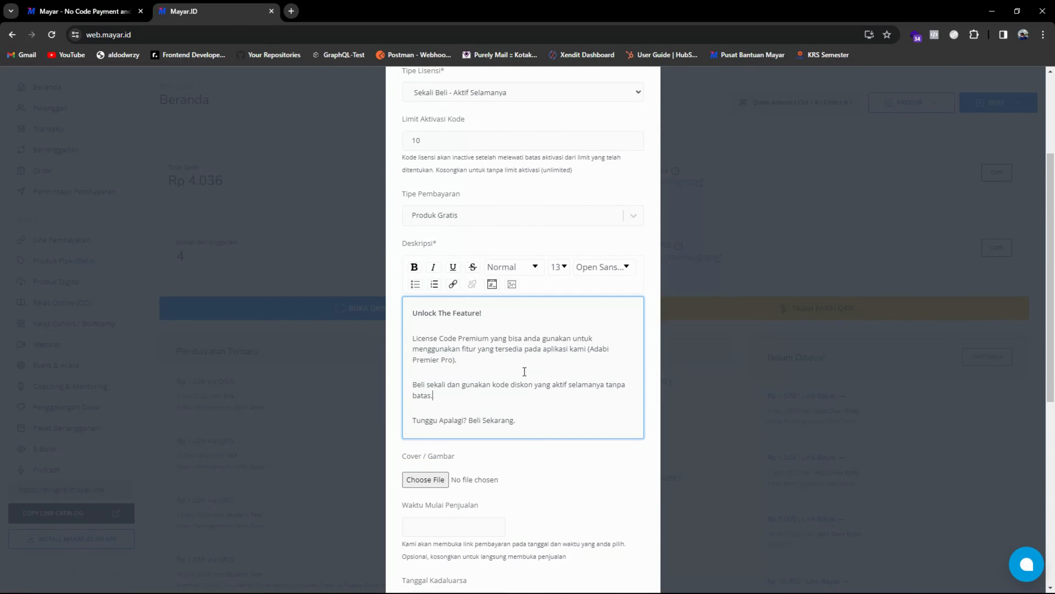
click(483, 447)
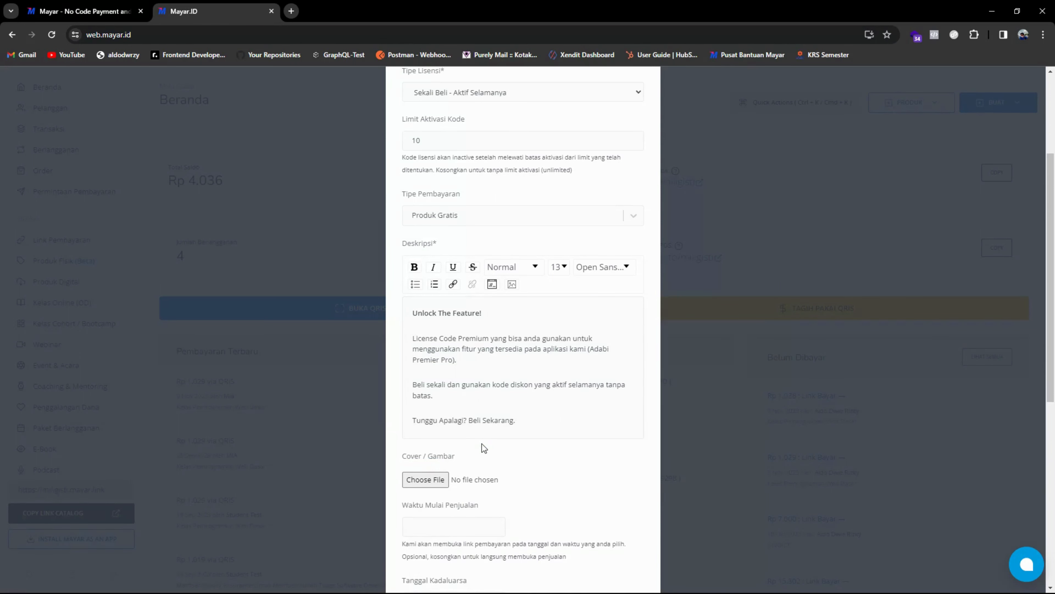
Upload the image "Blue Dynamic Fashion Special Sale Banner" from Local Disk (D:) as the product cover.
scroll(481, 444, down, 5)
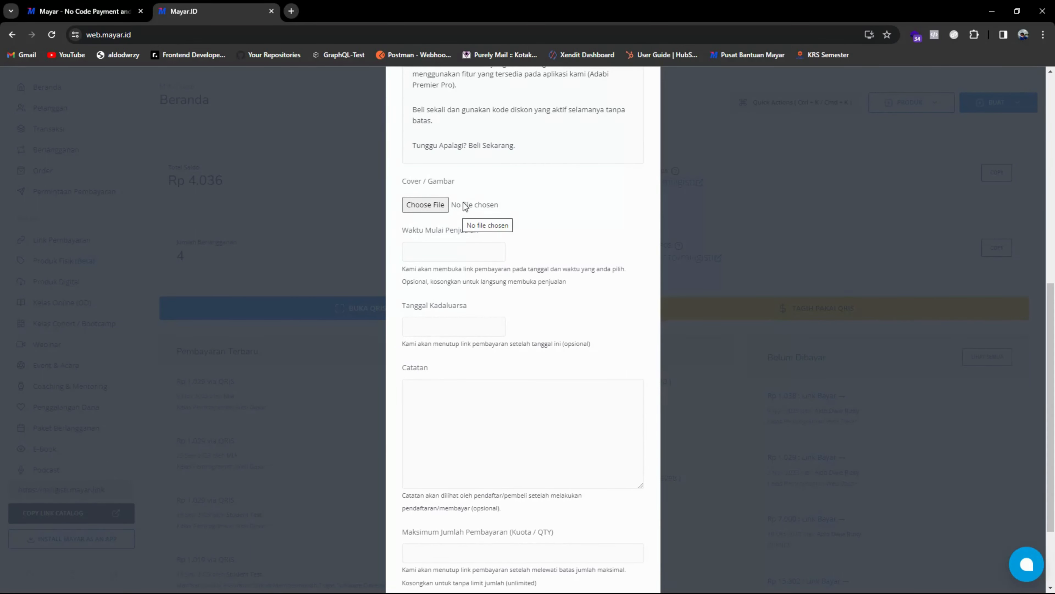
click(445, 206)
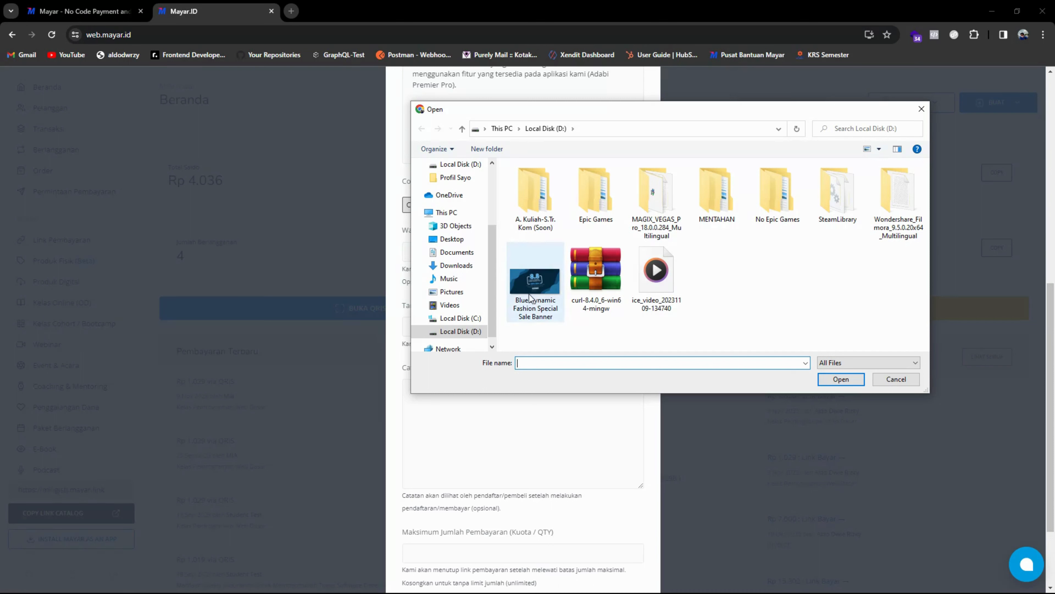
click(535, 289)
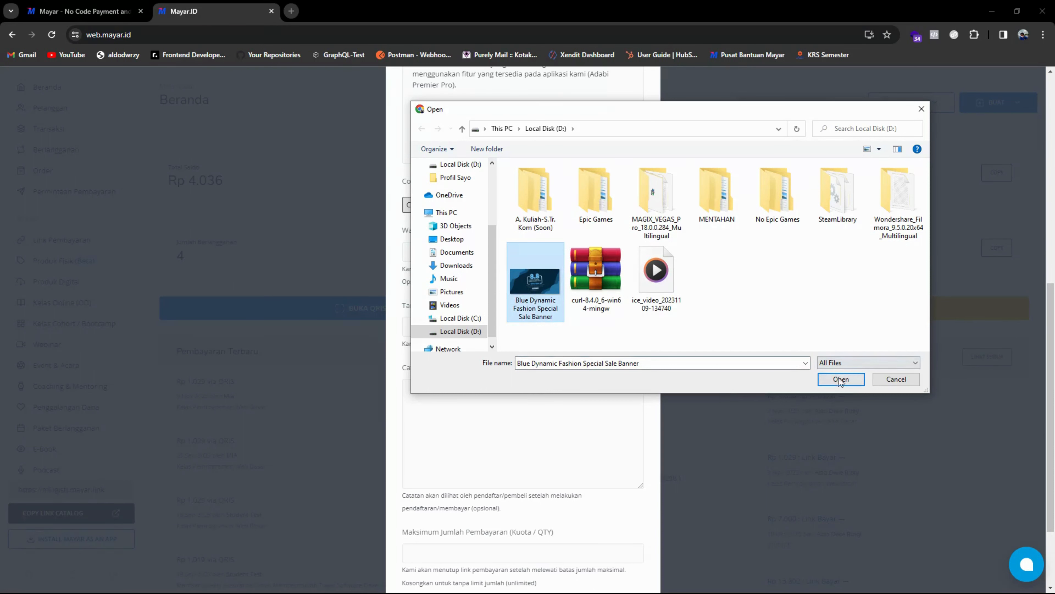
click(853, 380)
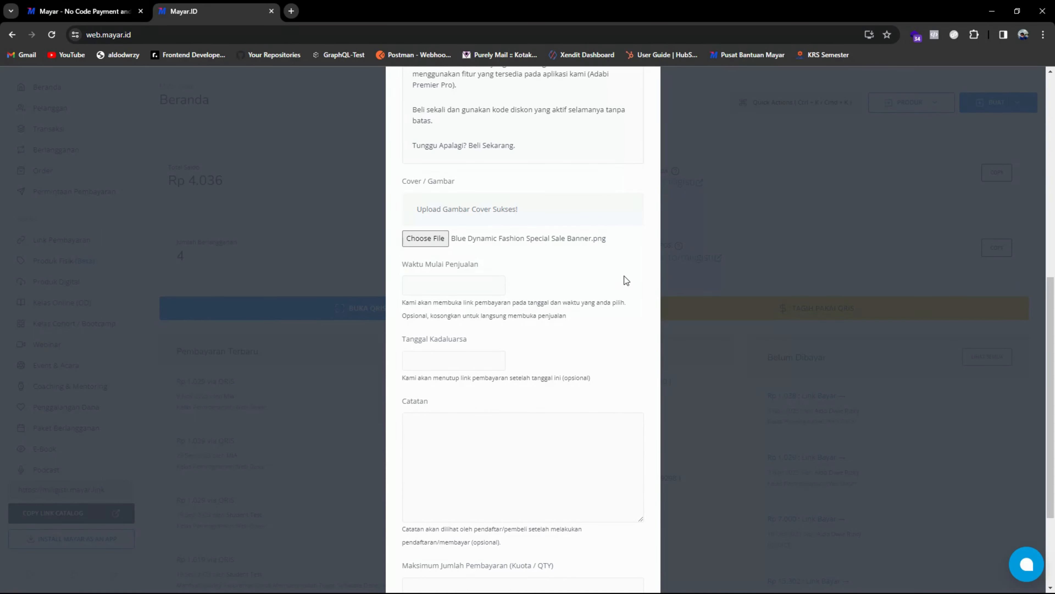
View the calendars for the sales start time and the expiry date, leaving both fields empty.
scroll(600, 253, down, 3)
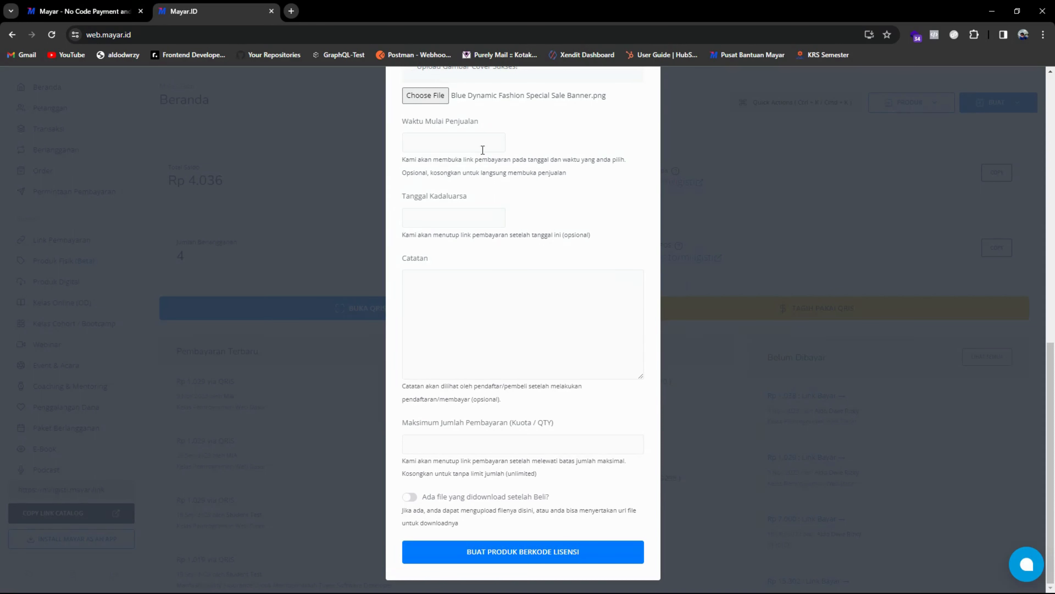
click(449, 133)
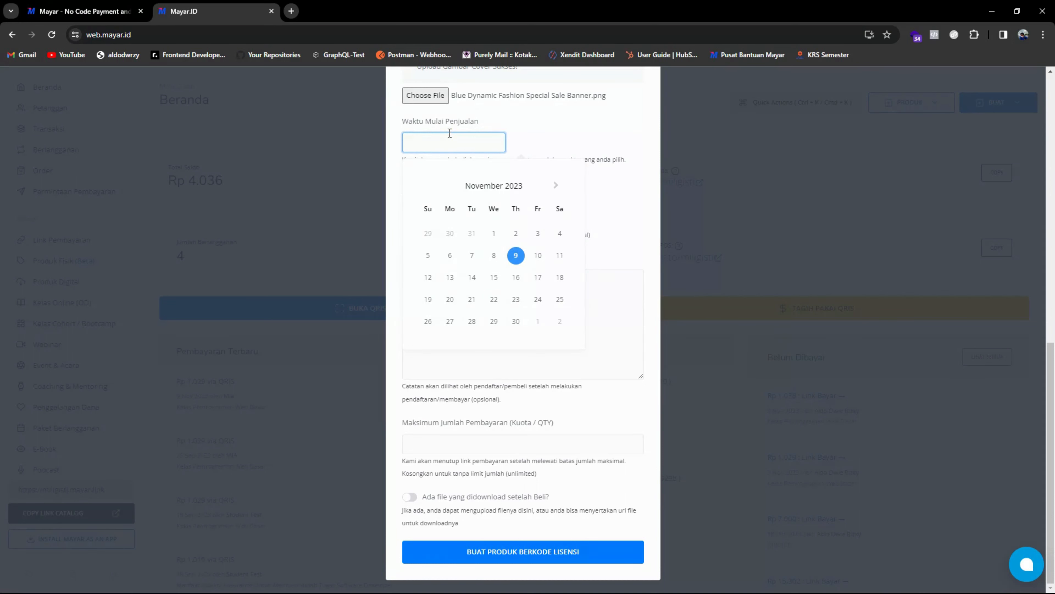
click(534, 136)
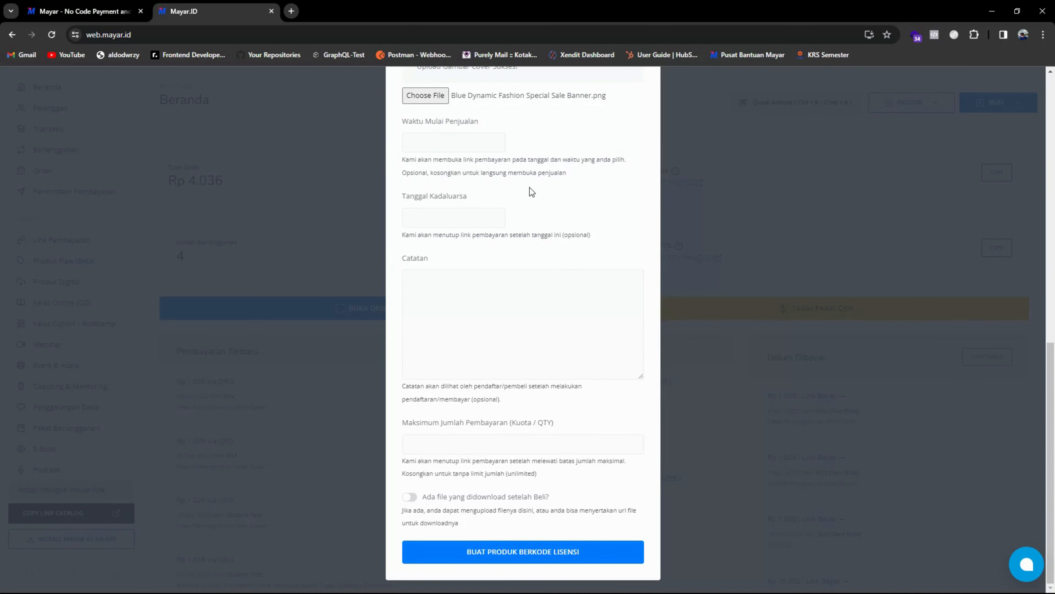
click(474, 213)
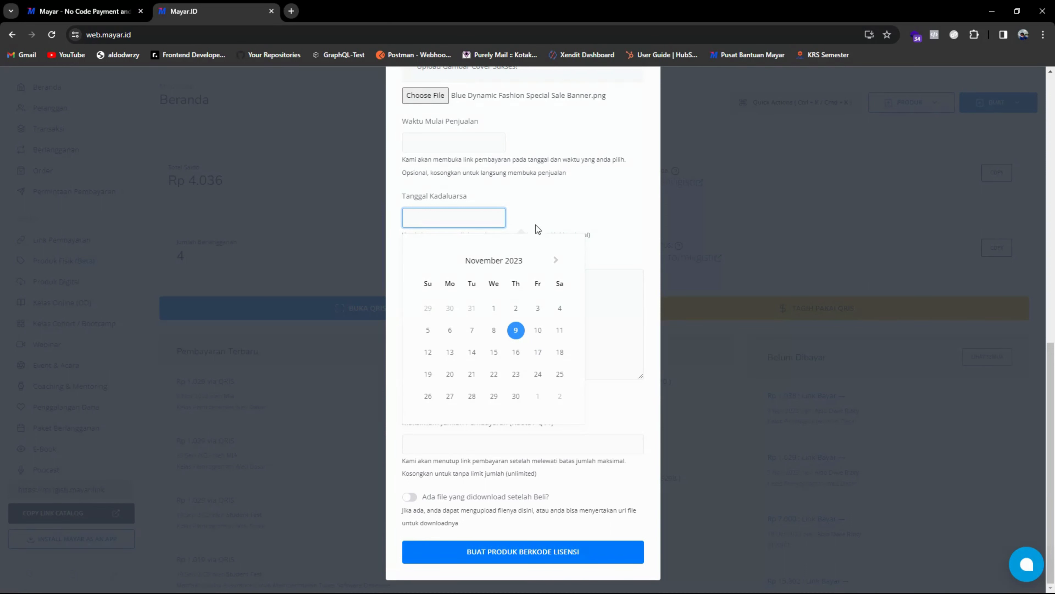
click(533, 212)
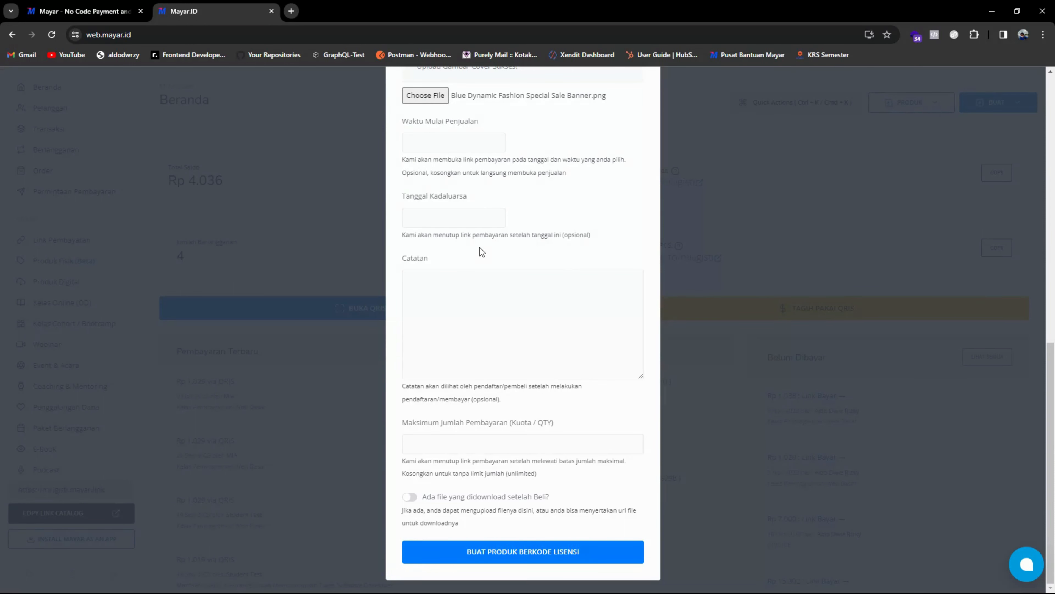
Paste the prepared thank-you note with support contact details from the clipboard history into the buyer notes and create the license-code product.
click(458, 288)
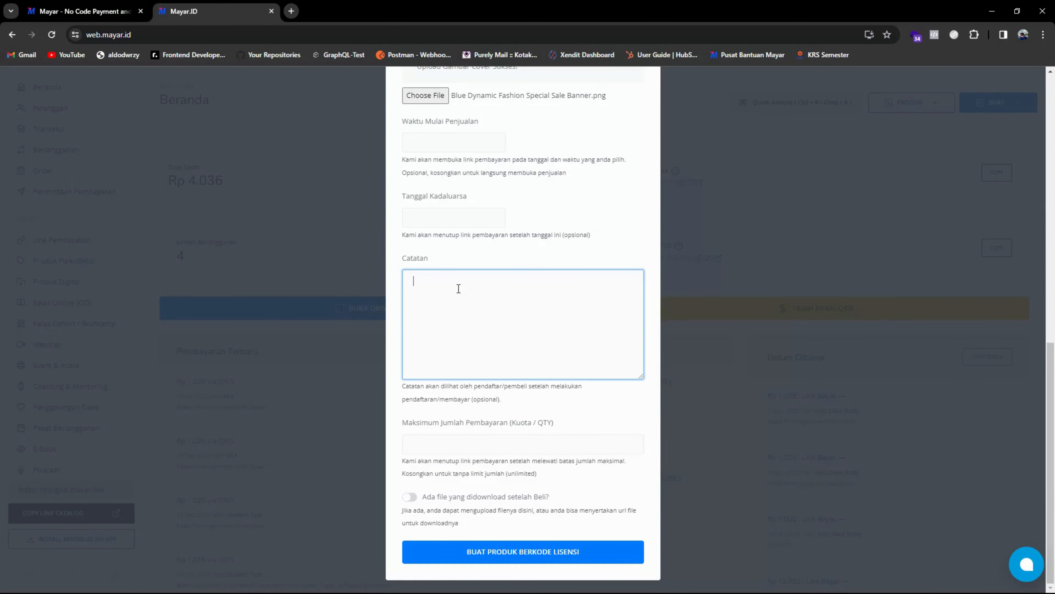
key(super+v)
click(469, 412)
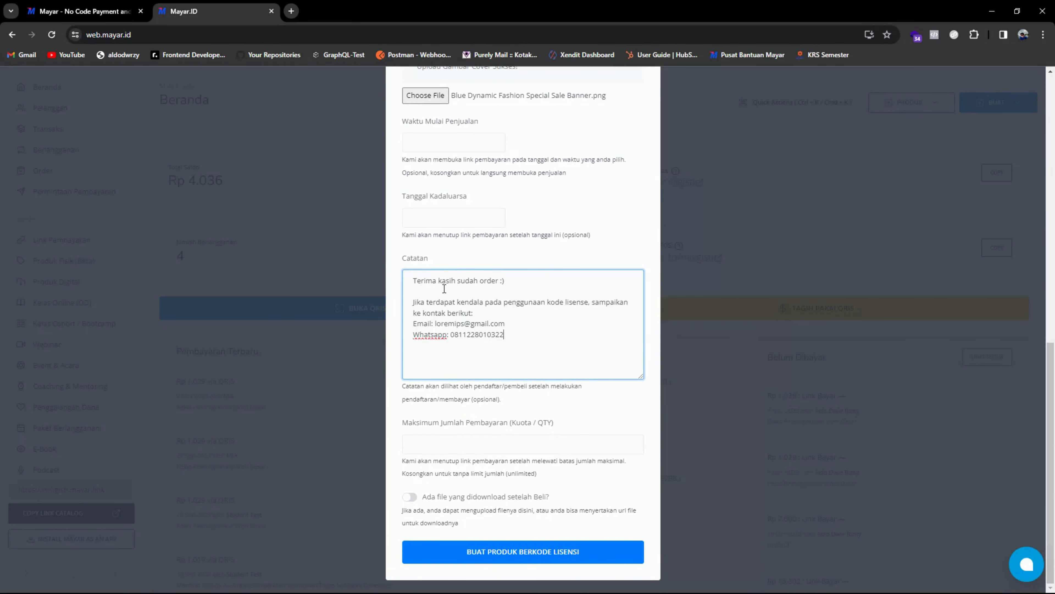
click(532, 253)
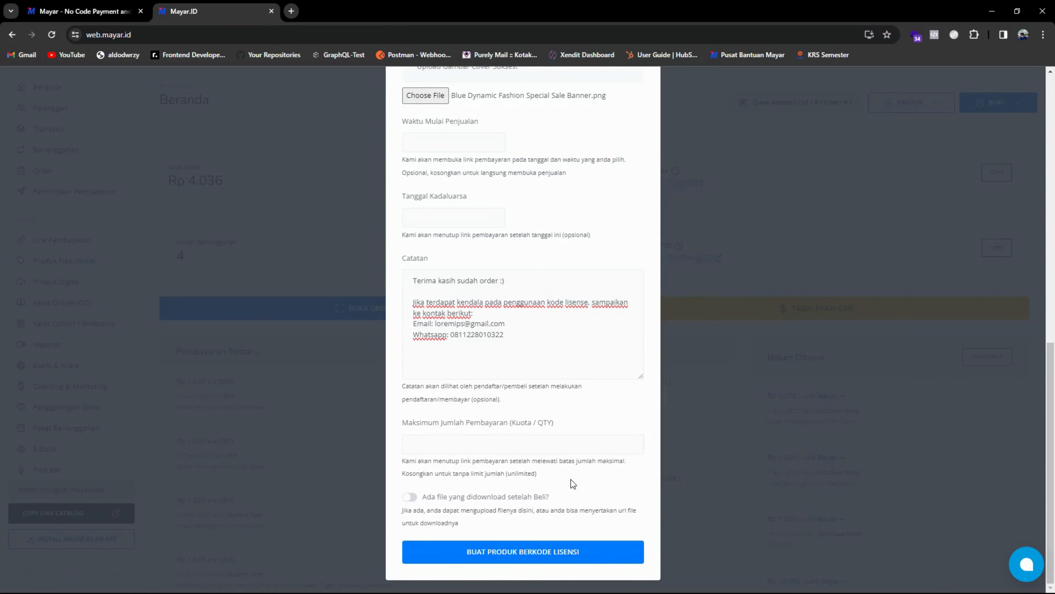
click(584, 554)
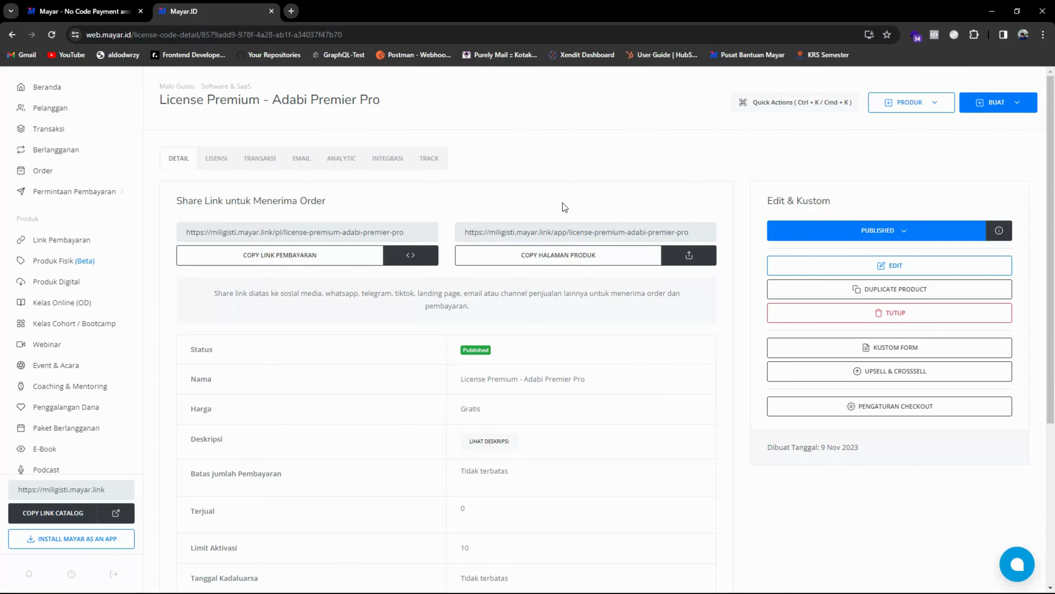
Review the new product's details and its section for issued license codes.
scroll(557, 203, down, 4)
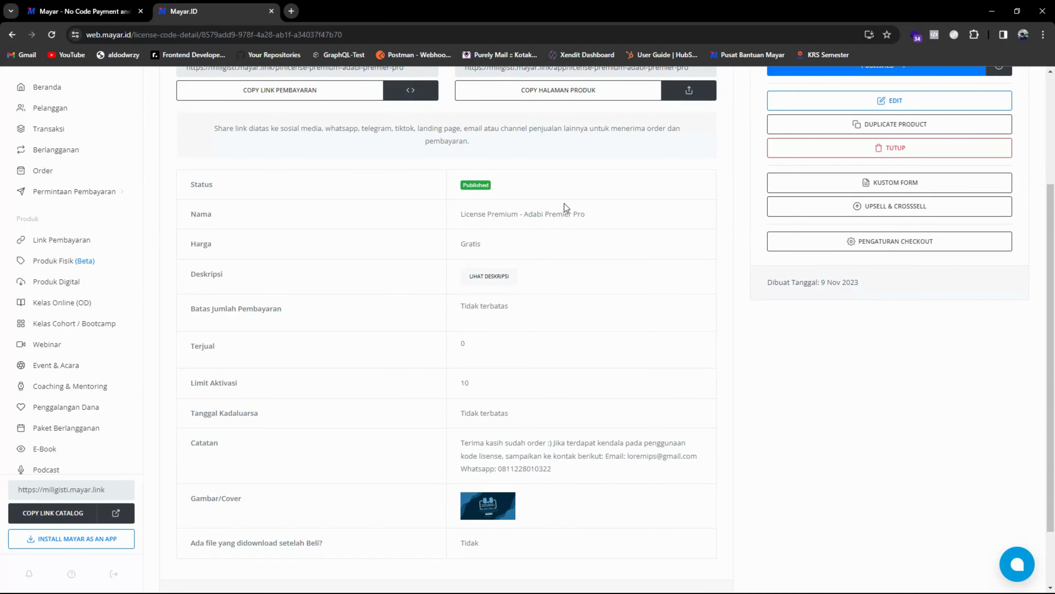
scroll(563, 205, down, 2)
scroll(564, 203, up, 6)
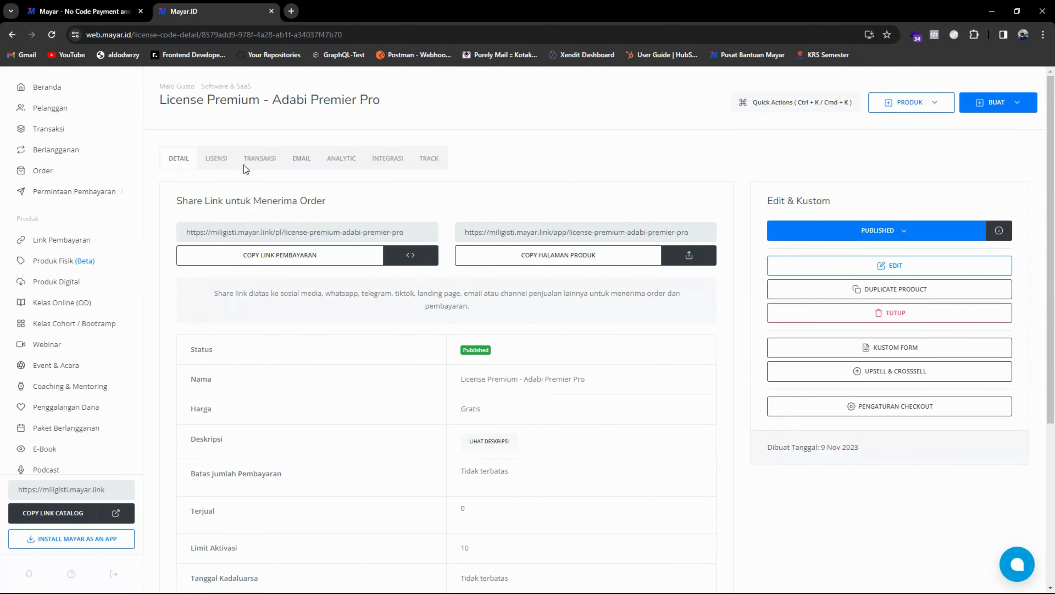
click(217, 160)
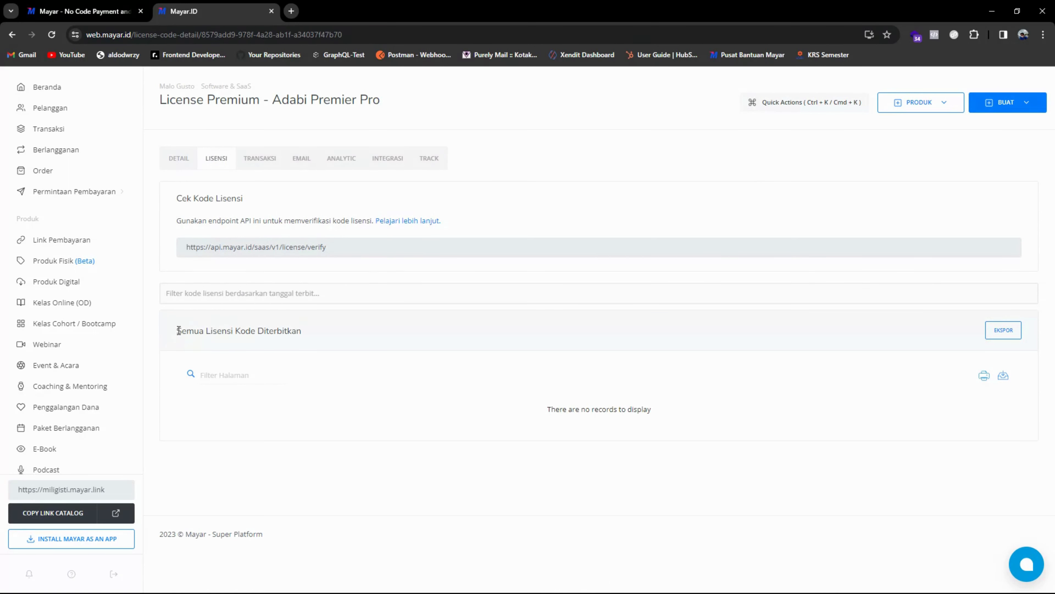
drag(172, 327, 300, 326)
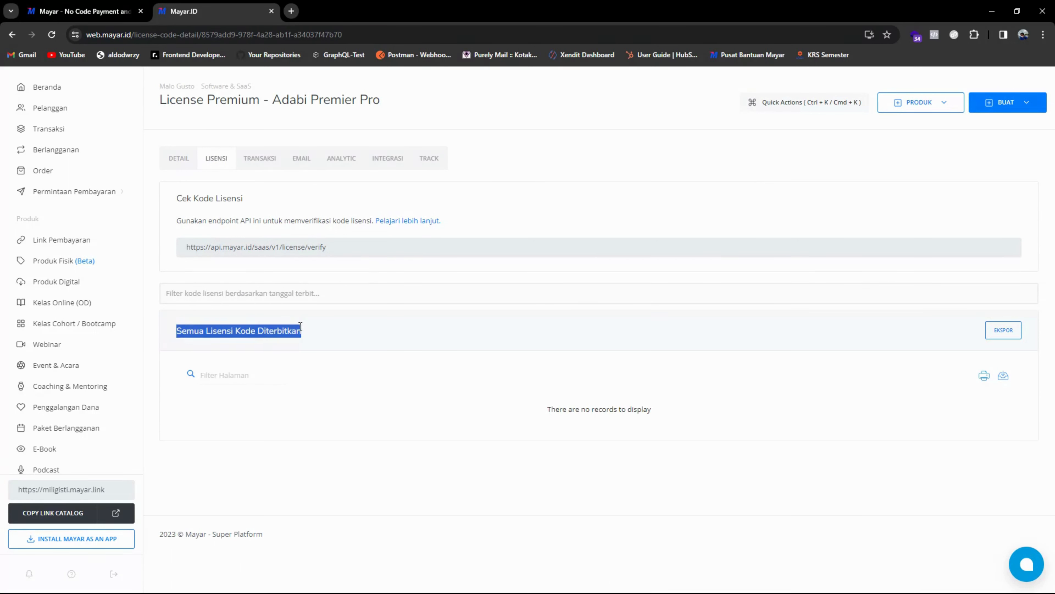
click(305, 326)
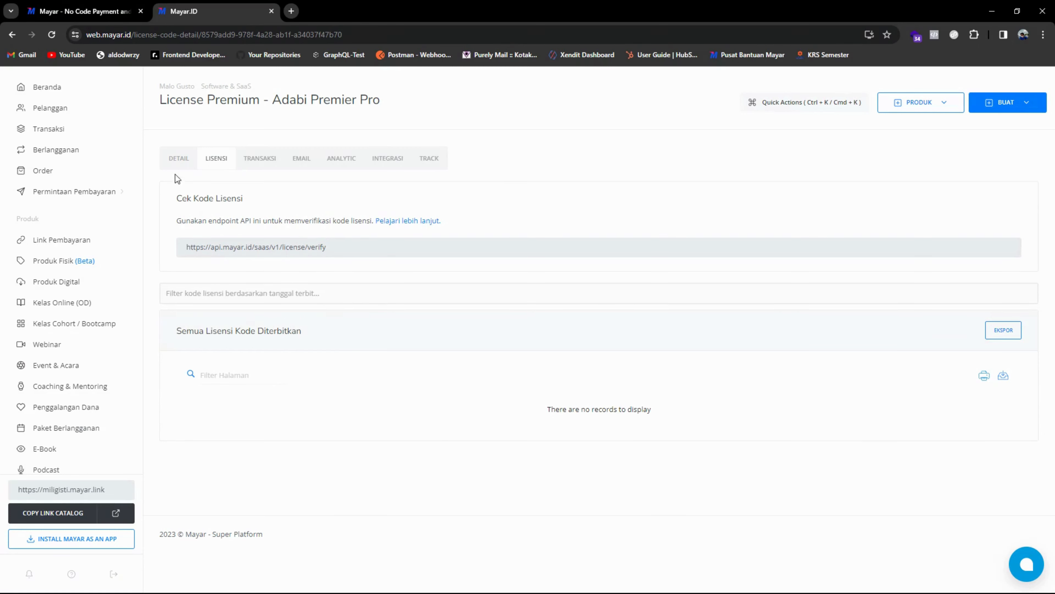
Copy the product page link from the product's details and open it in a new browser tab.
click(179, 159)
click(475, 257)
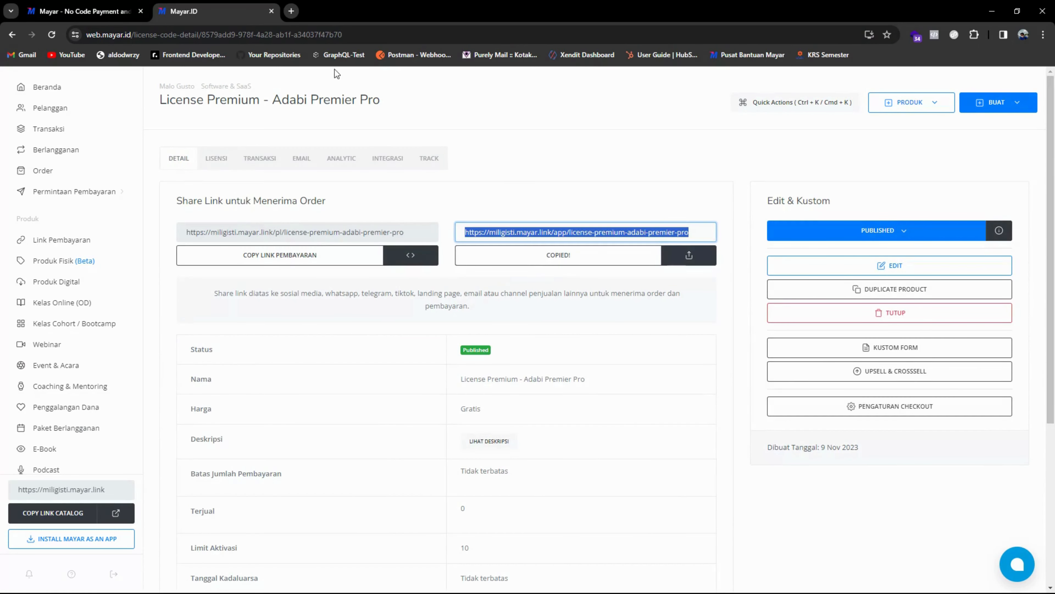
click(293, 11)
key(ctrl+v)
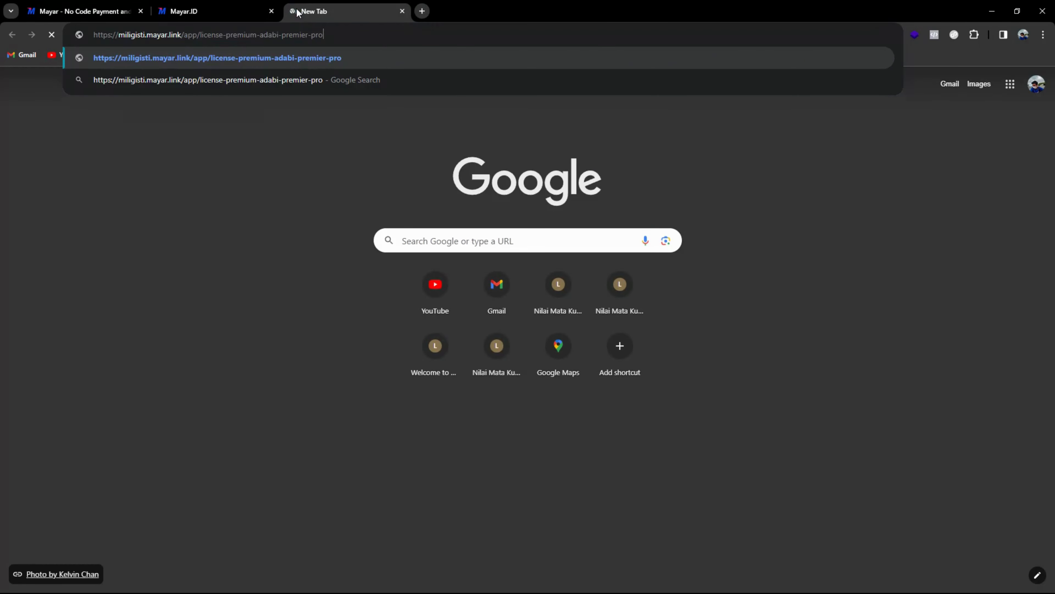
key(Return)
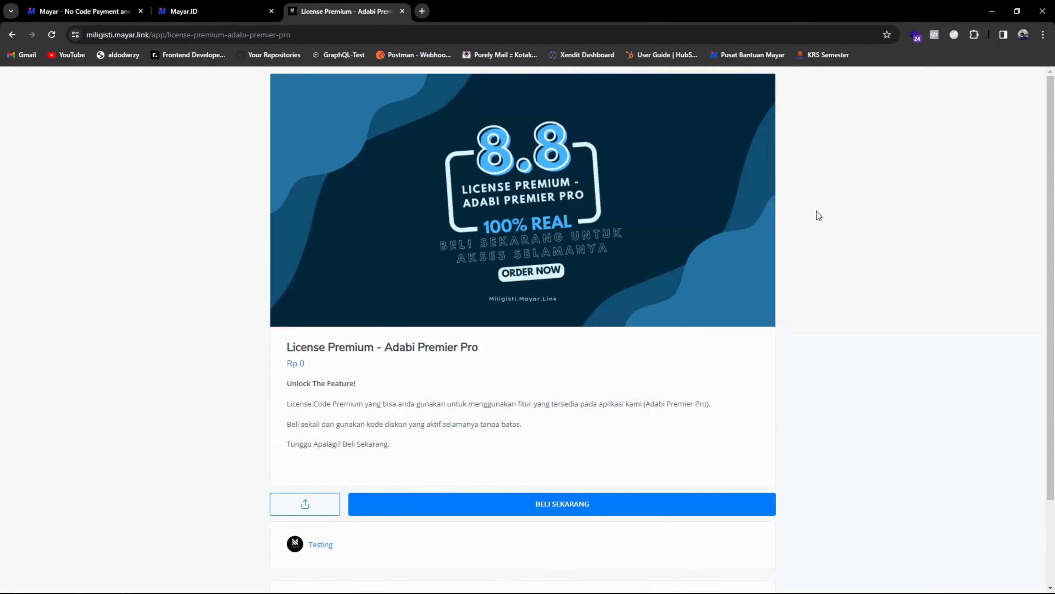
Review the public product page and submit an order for one License Premium - Adabi Premier Pro with the saved buyer details.
scroll(817, 211, down, 2)
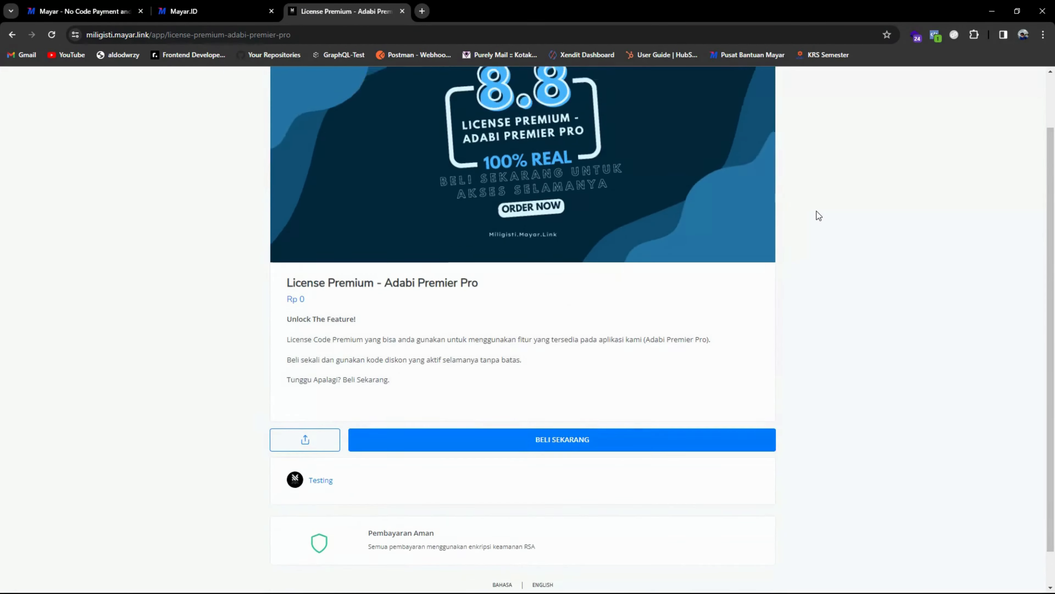
scroll(816, 212, up, 2)
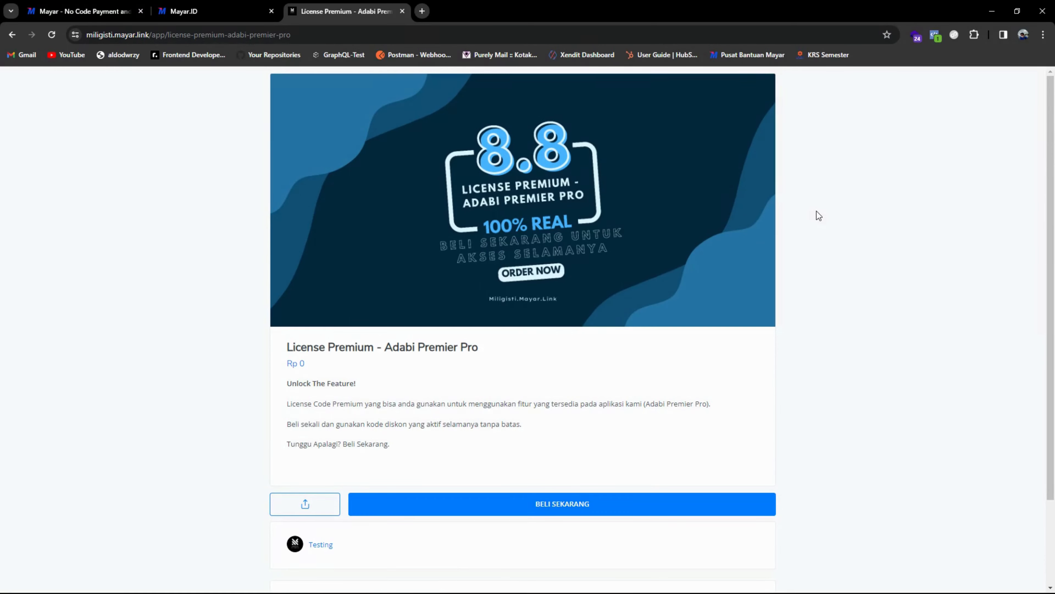
scroll(816, 211, down, 1)
scroll(816, 211, up, 1)
click(619, 505)
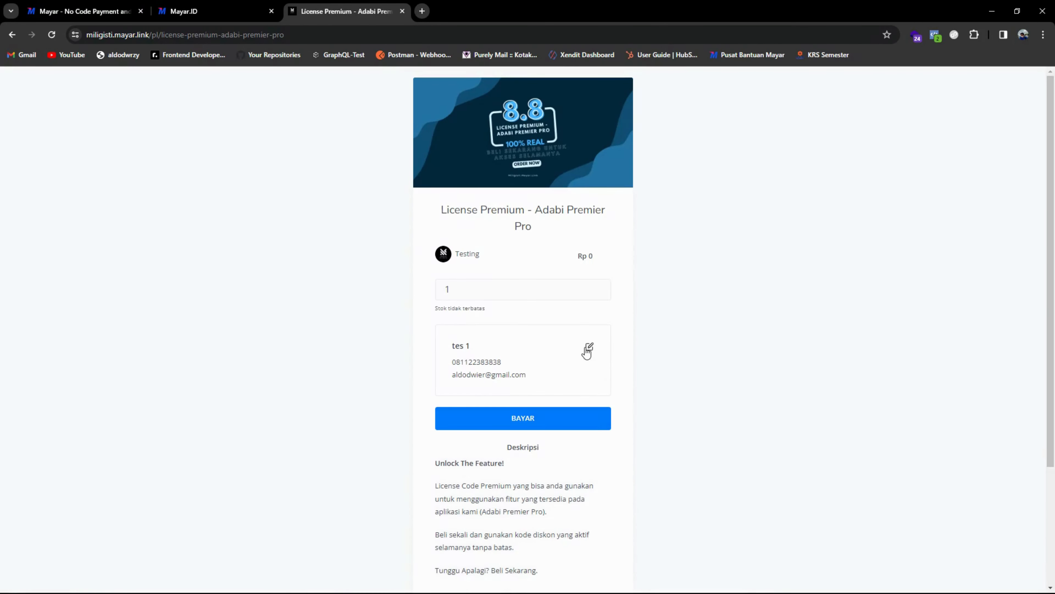
click(559, 408)
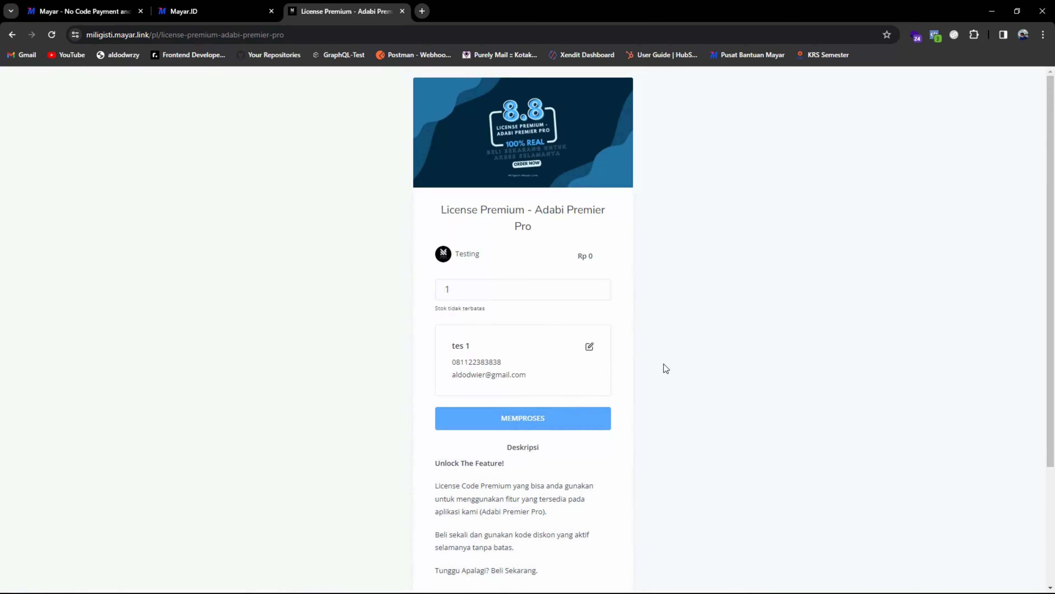
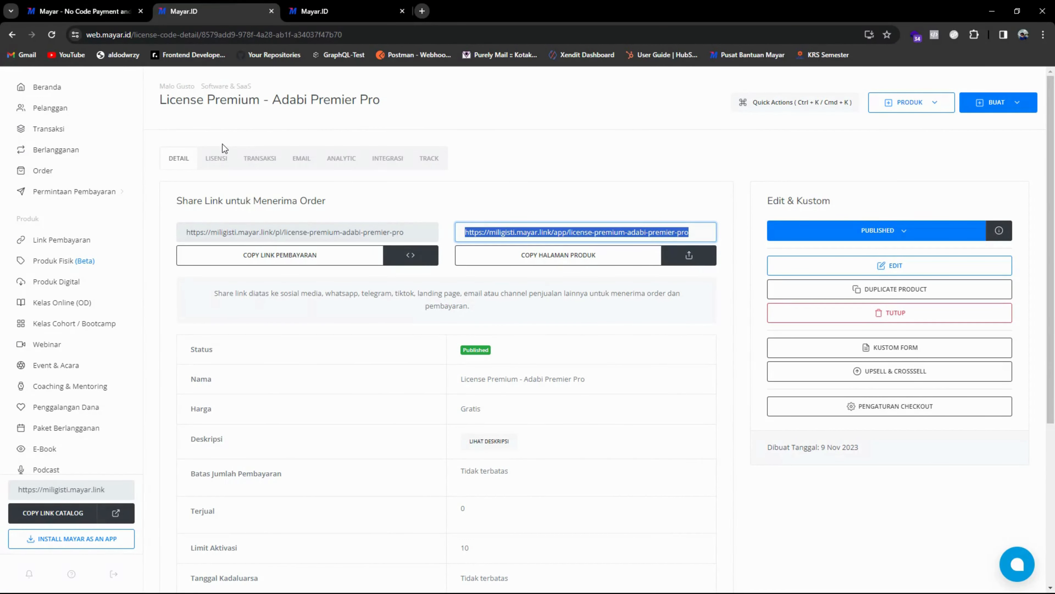
Reload the product's management page and view the license codes issued for it.
key(F5)
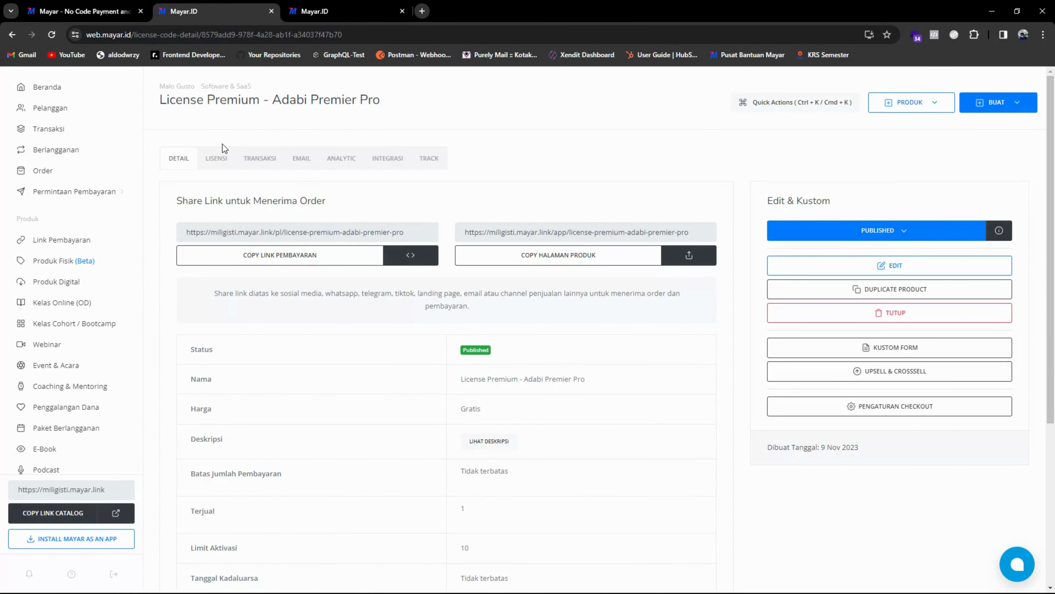
click(217, 159)
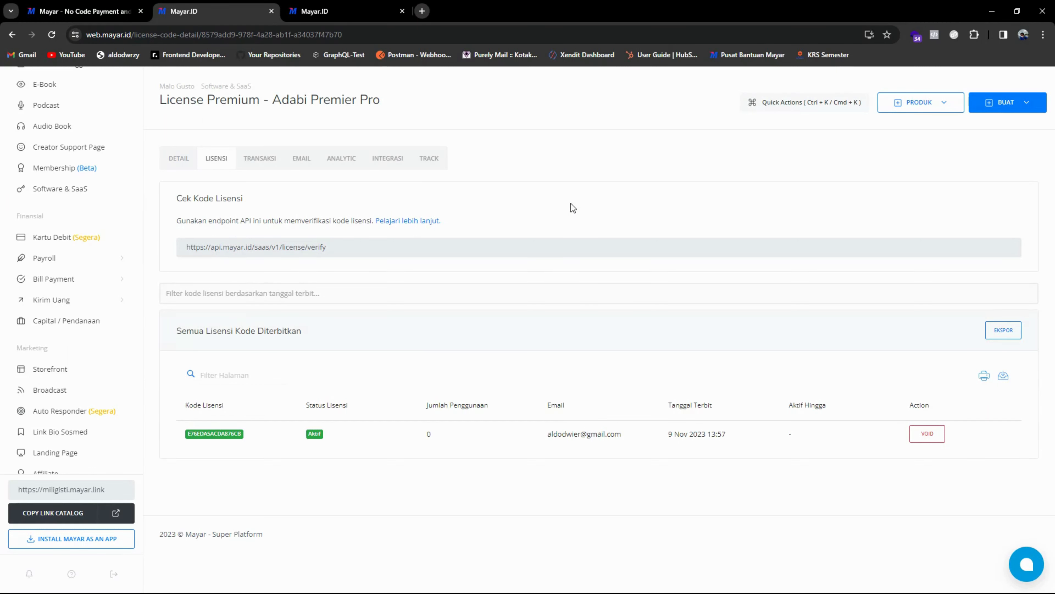
Open the linked guide on verifying license codes and read the instruction for obtaining an API token.
click(420, 221)
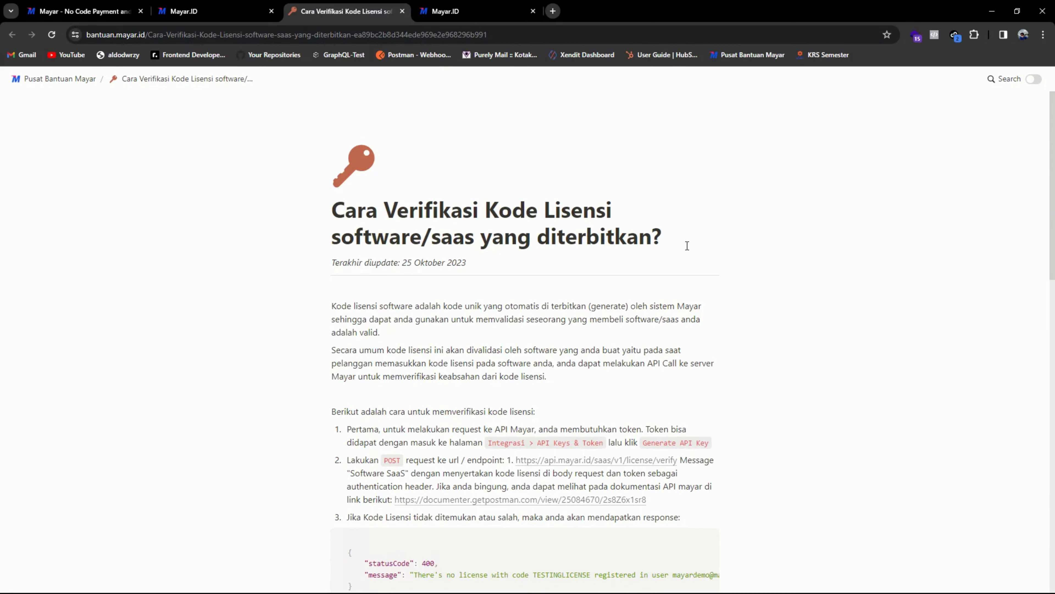
scroll(688, 246, down, 3)
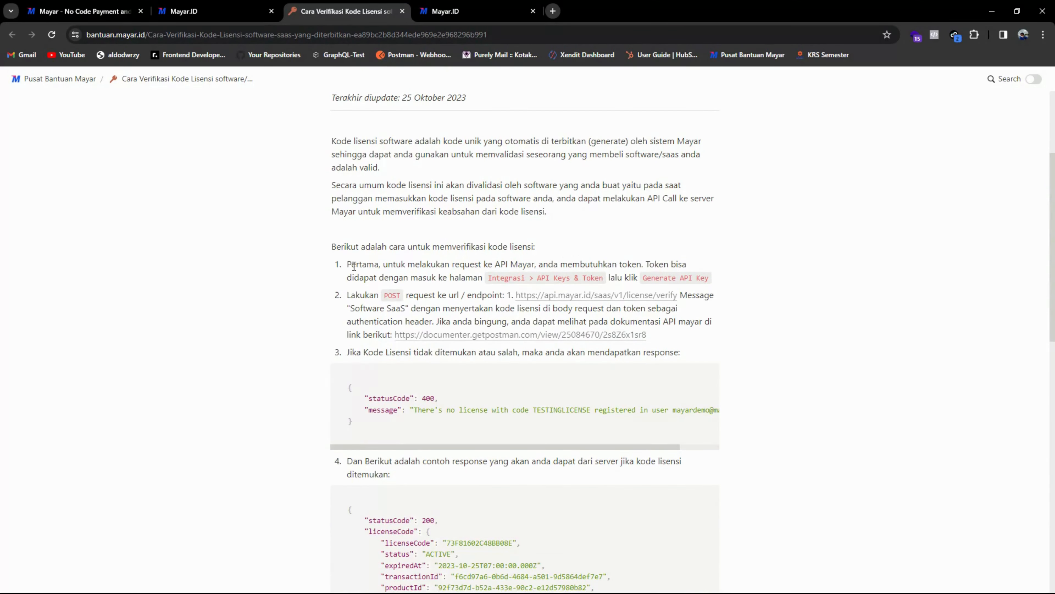
drag(347, 264, 558, 265)
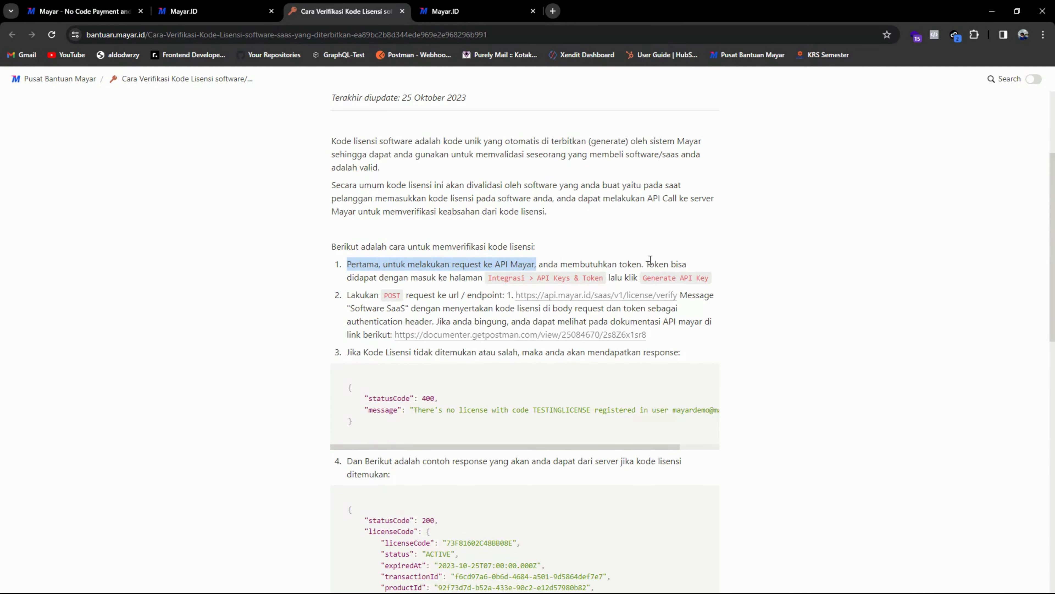
drag(650, 261, 654, 262)
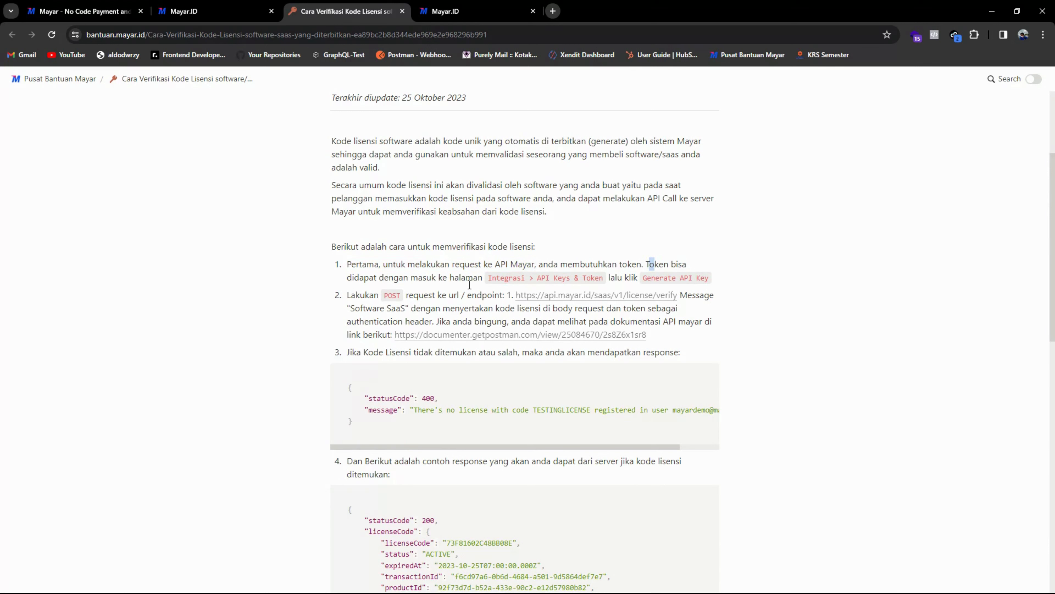
drag(486, 278, 709, 279)
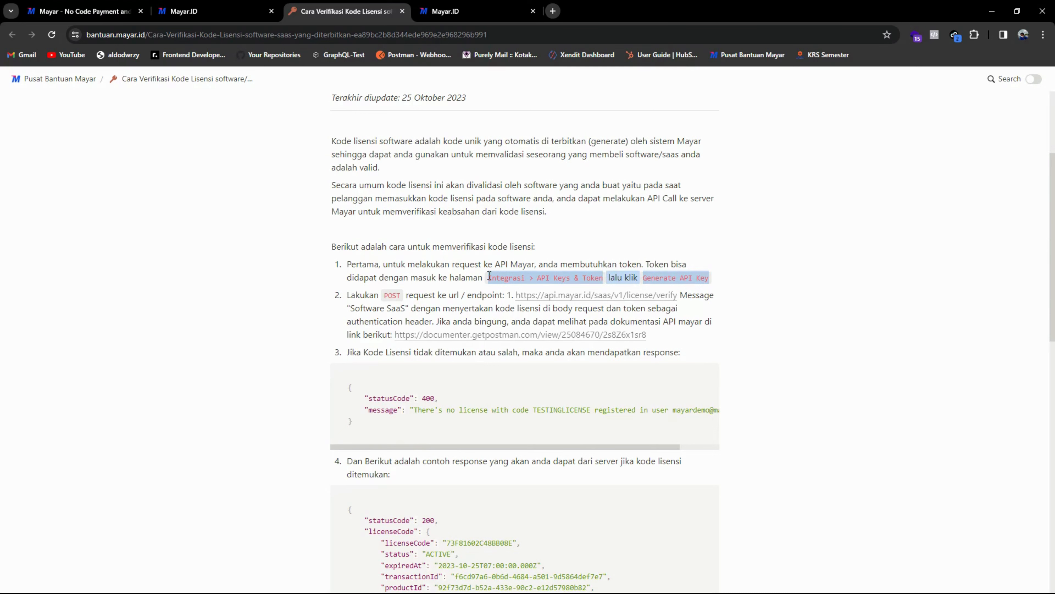
click(459, 274)
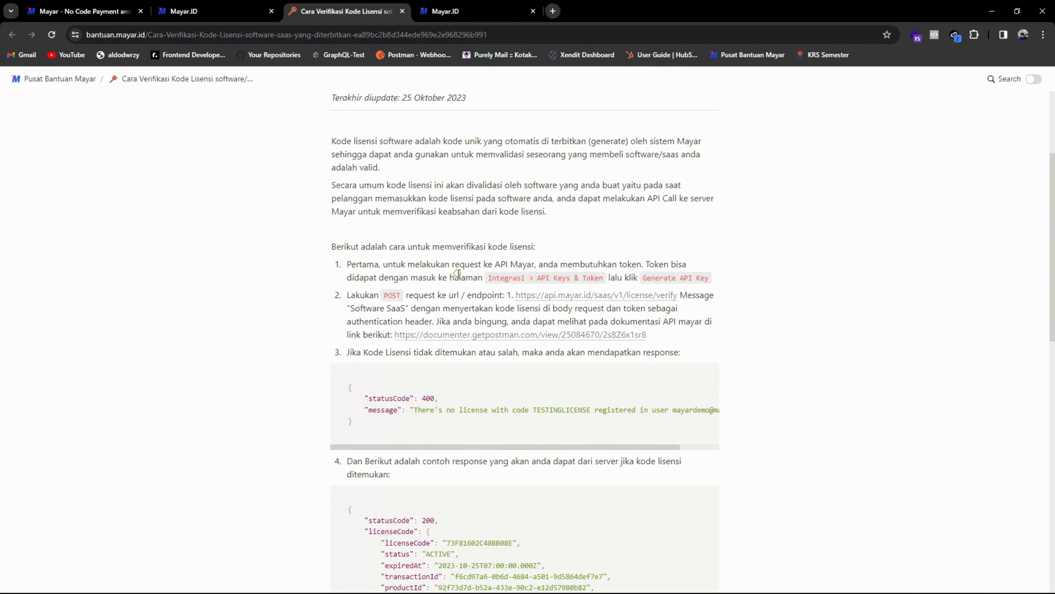
Return to the Mayar dashboard and open the API Keys & Token page of the integrations.
click(222, 9)
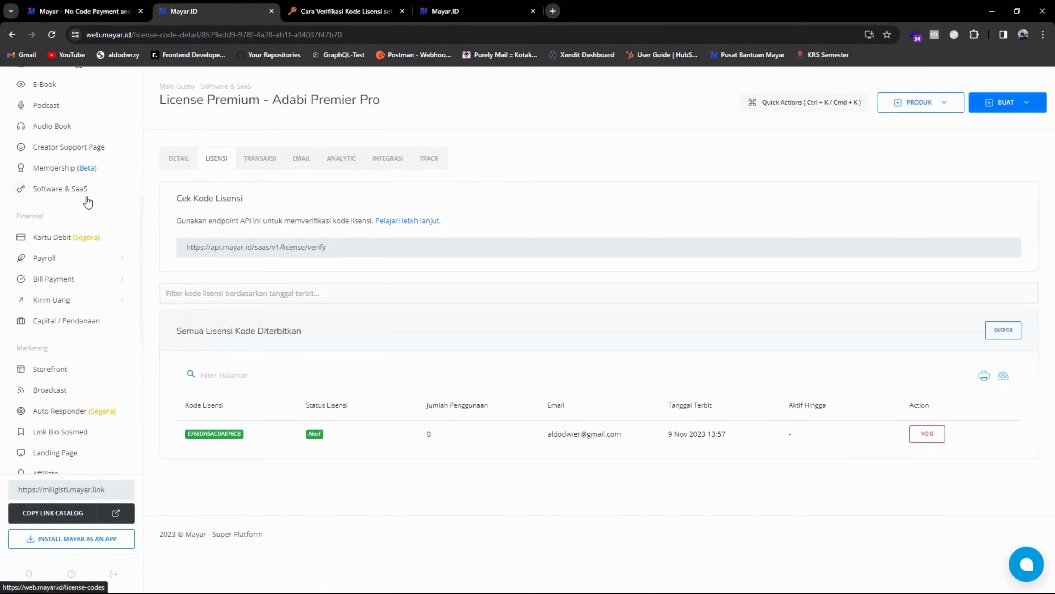
scroll(87, 199, down, 6)
scroll(87, 201, down, 3)
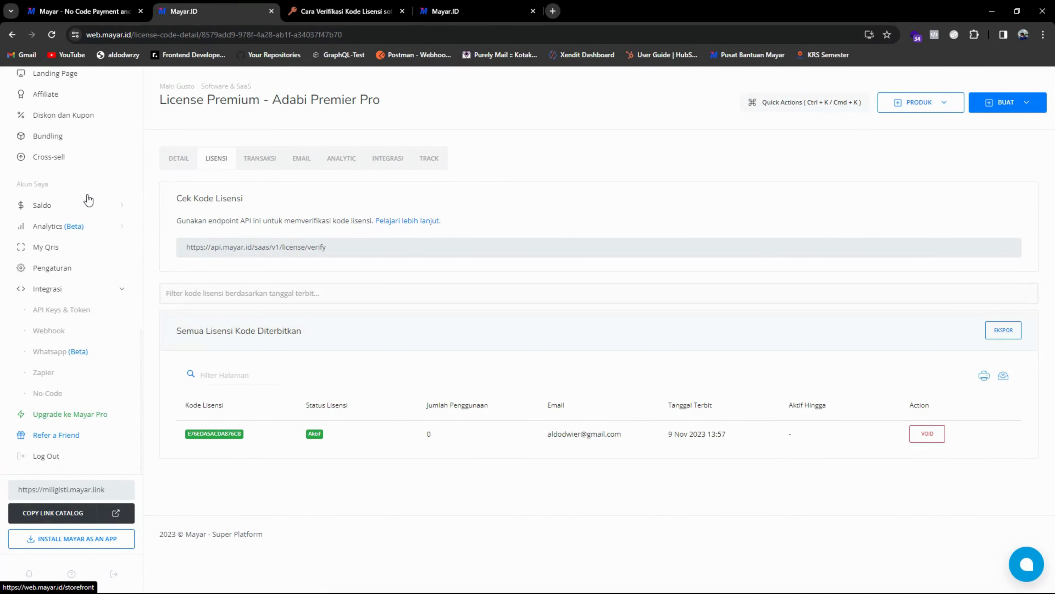
click(63, 294)
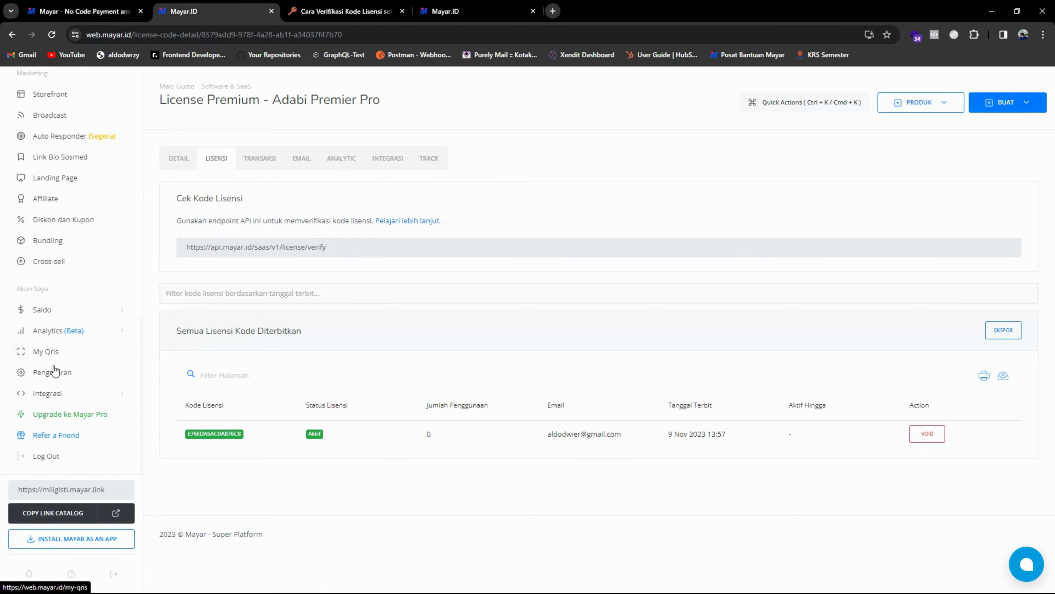
click(54, 394)
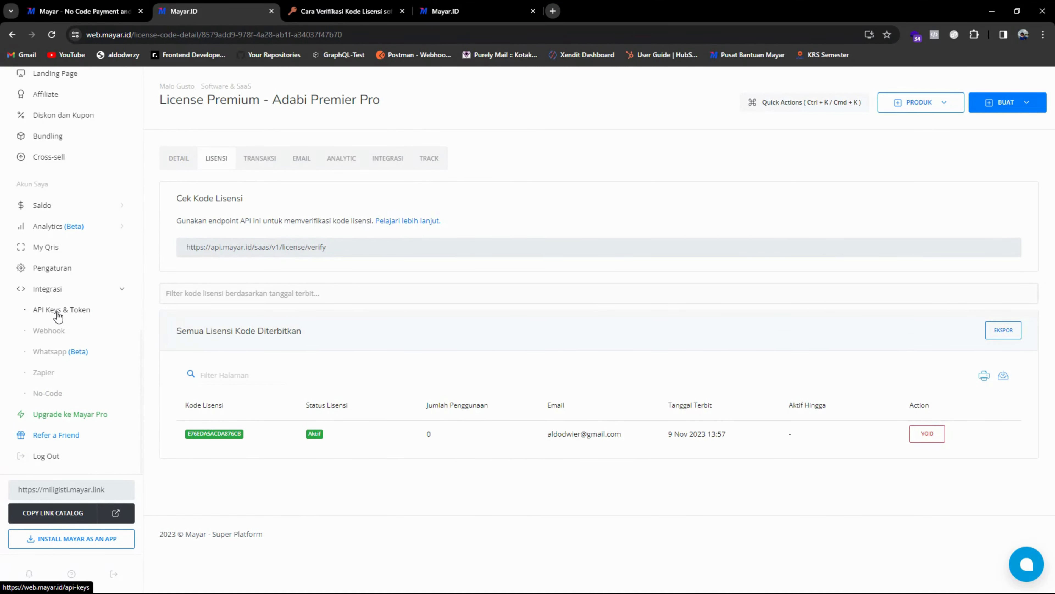
click(58, 312)
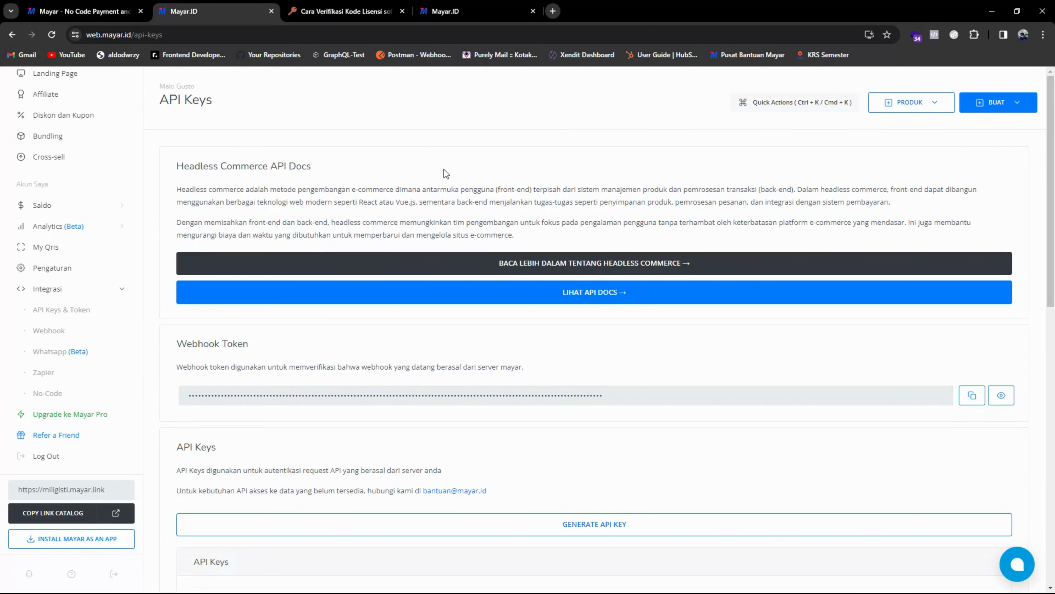
Generate a new API key for authenticating API requests and copy it.
scroll(263, 283, down, 4)
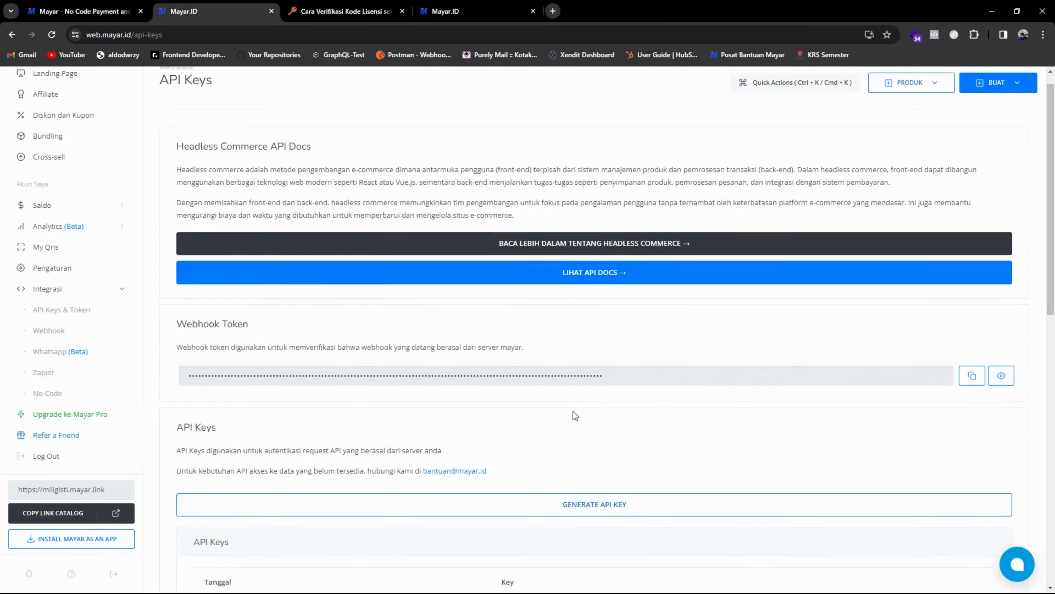
drag(263, 283, 174, 283)
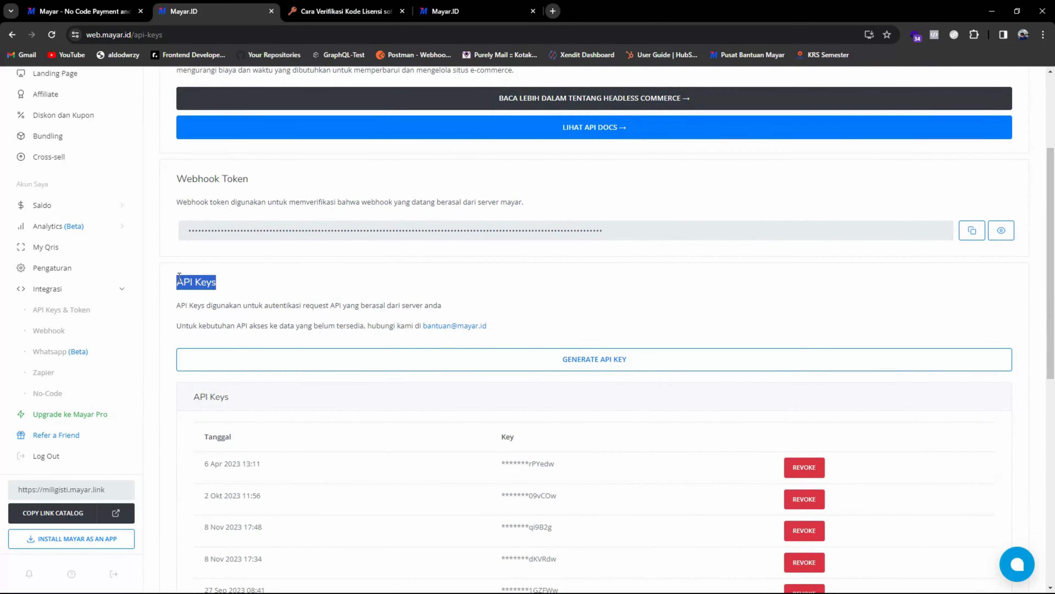
click(362, 277)
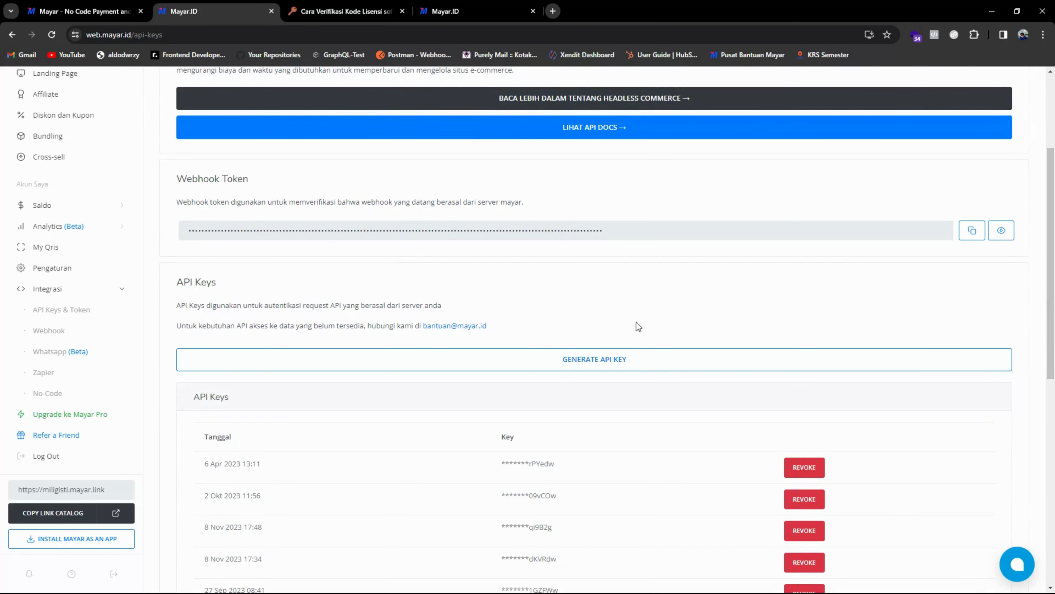
click(657, 361)
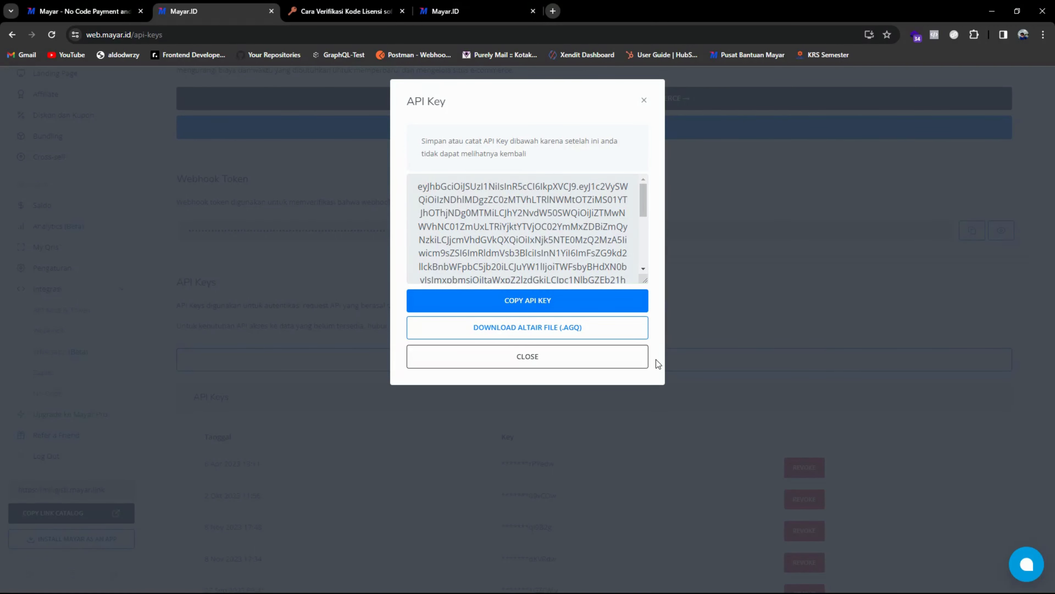
click(593, 307)
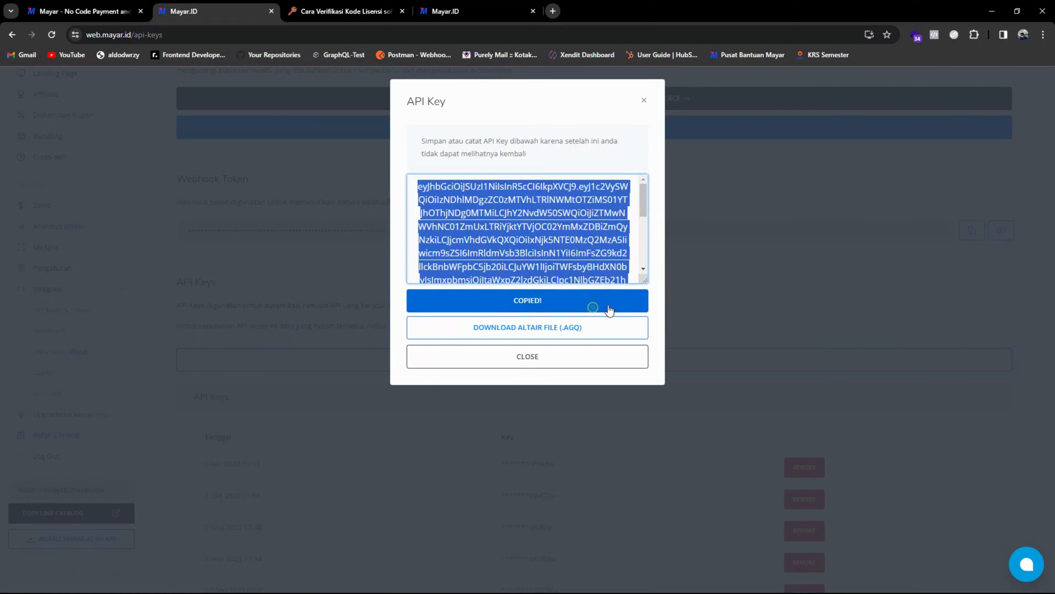
Dismiss the generated API key and open the issued licenses of the License Premium - Adabi Premier Pro product under Software & SaaS.
click(656, 176)
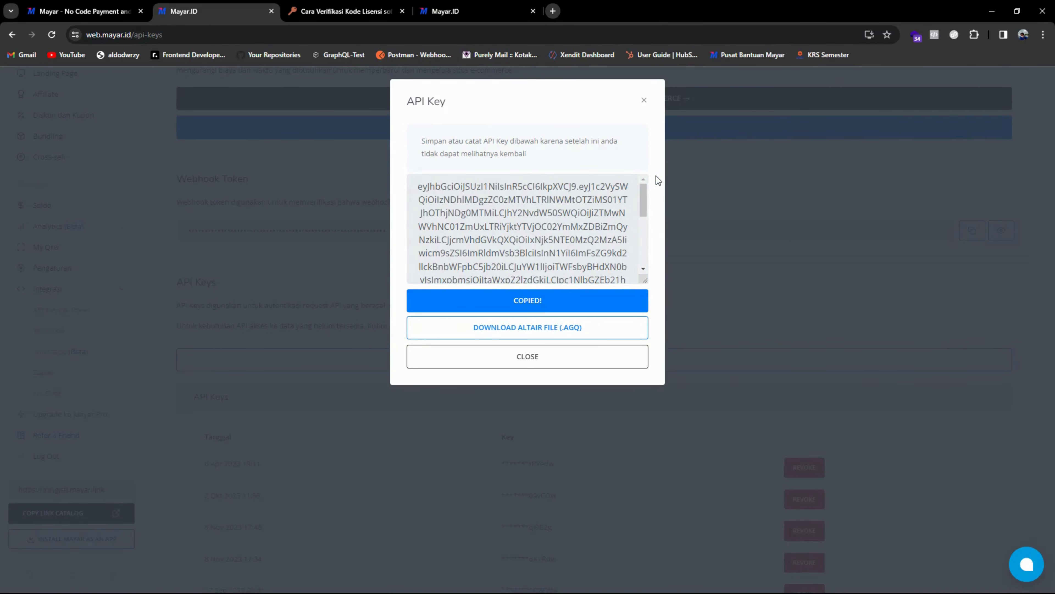
click(643, 101)
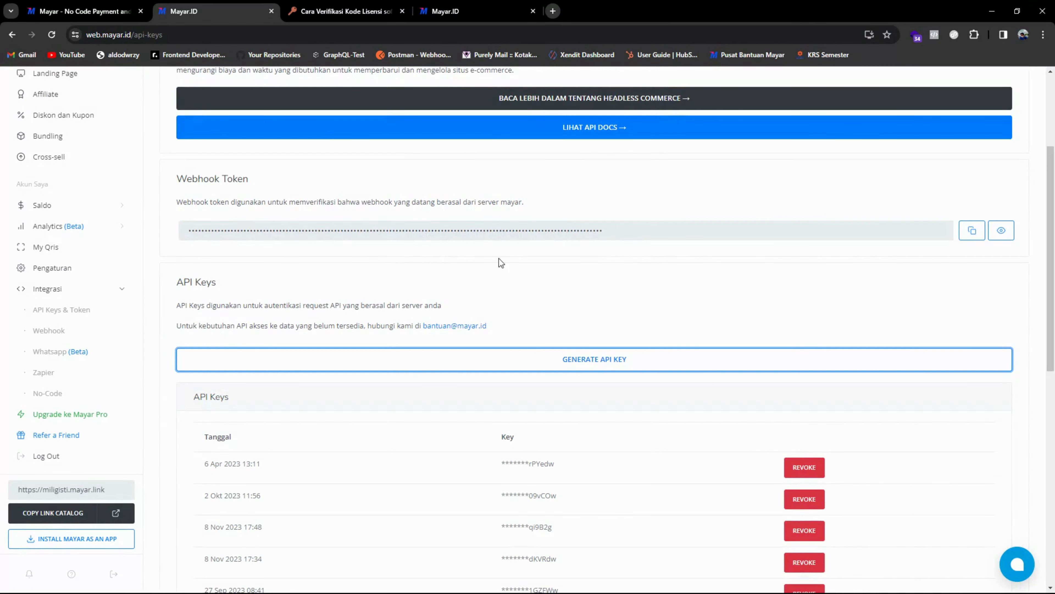
scroll(66, 254, up, 5)
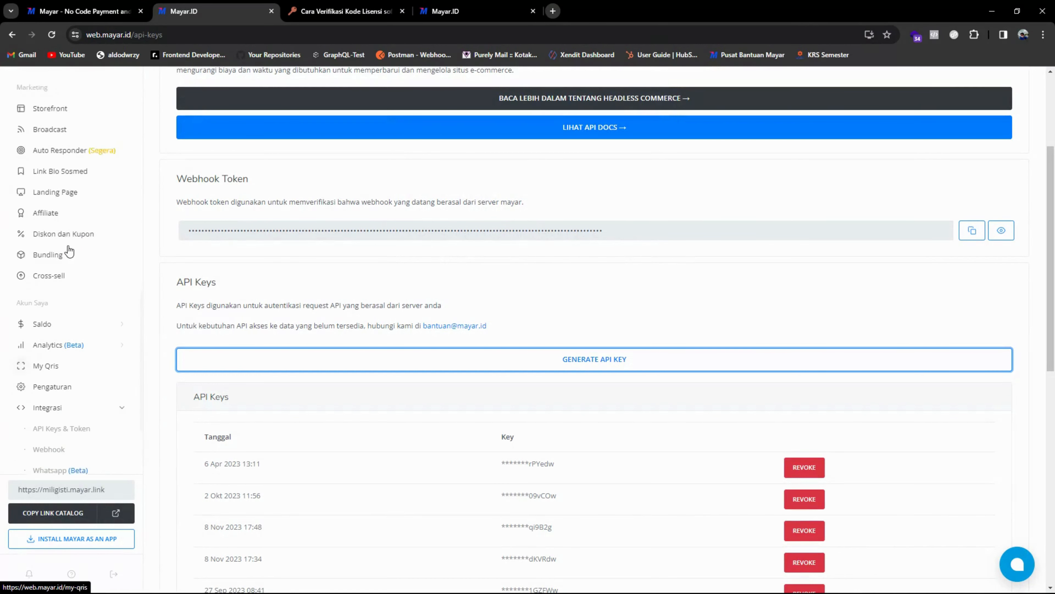
scroll(68, 276, up, 5)
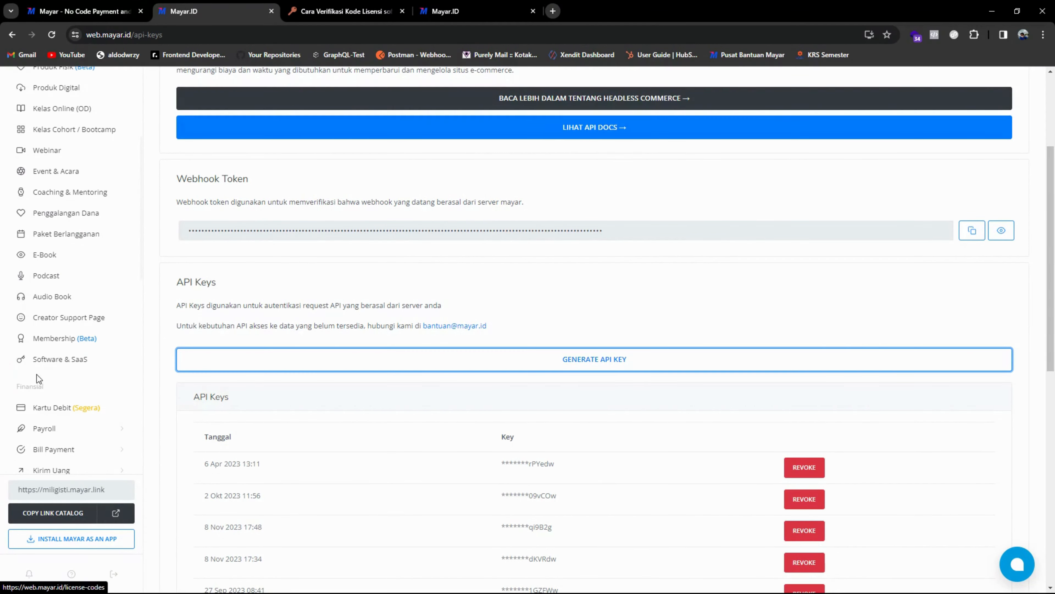
click(46, 362)
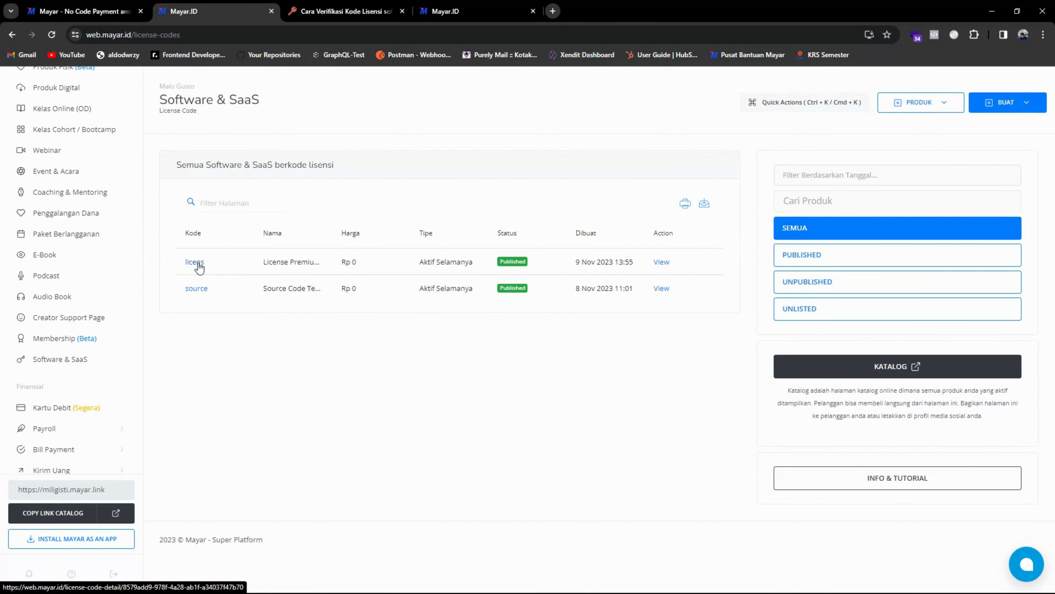
click(198, 264)
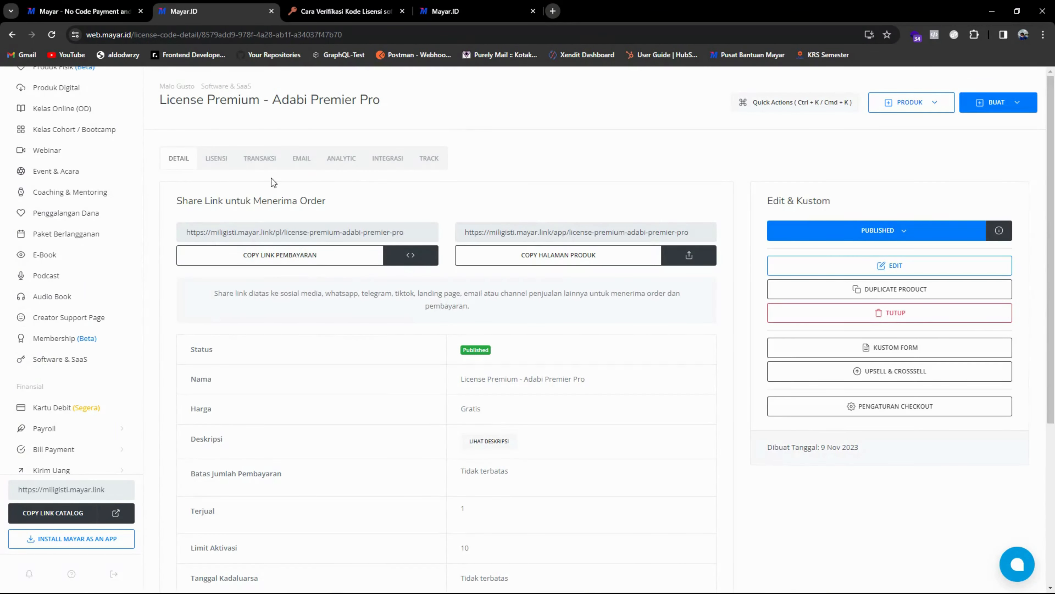
click(218, 163)
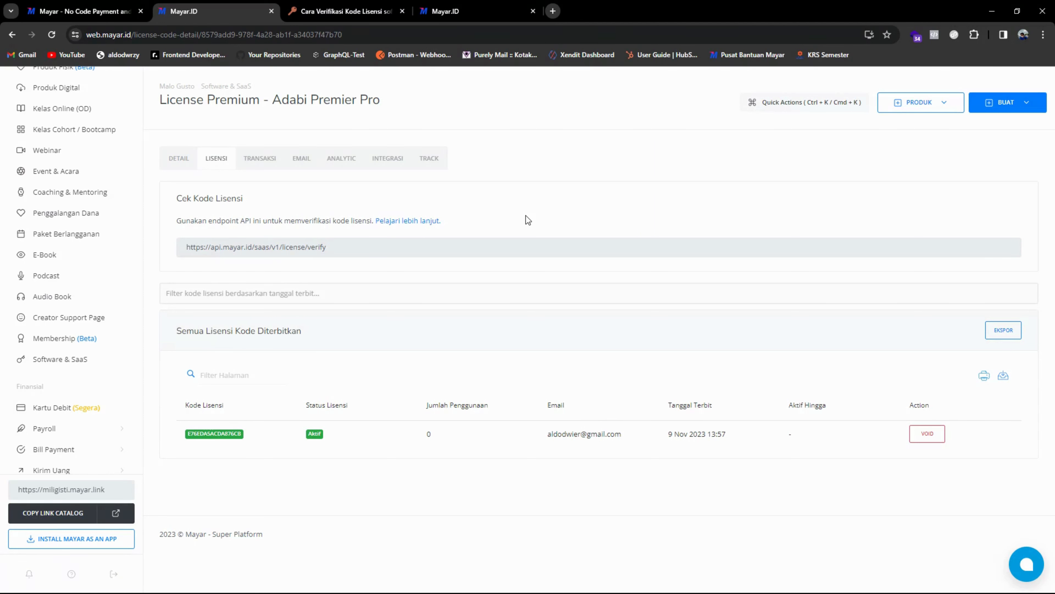
Read the verification guide's first two instructions on obtaining the token and sending the POST request to the endpoint.
click(353, 17)
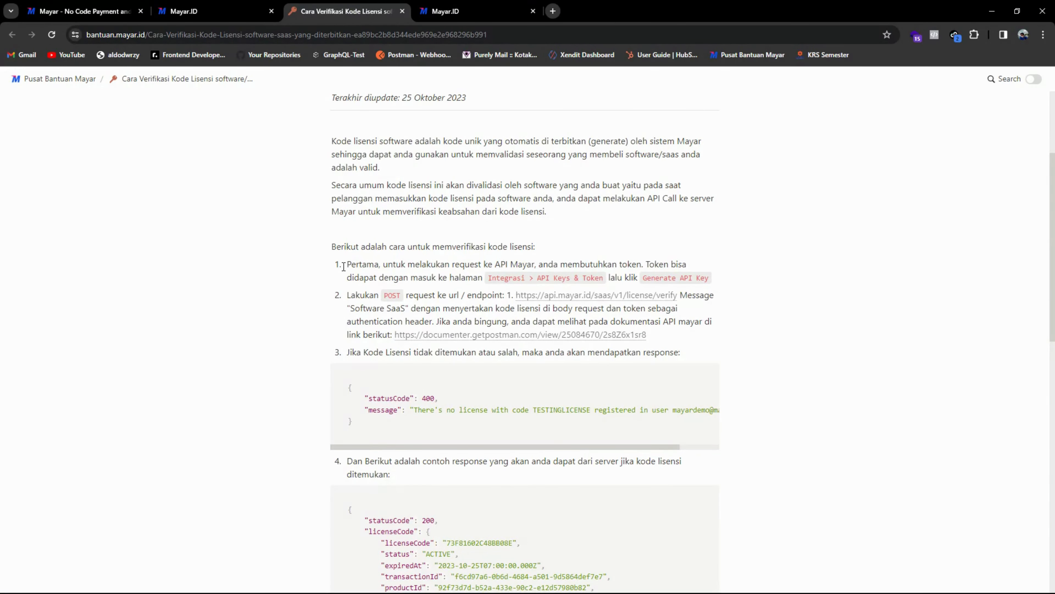
drag(346, 264, 712, 277)
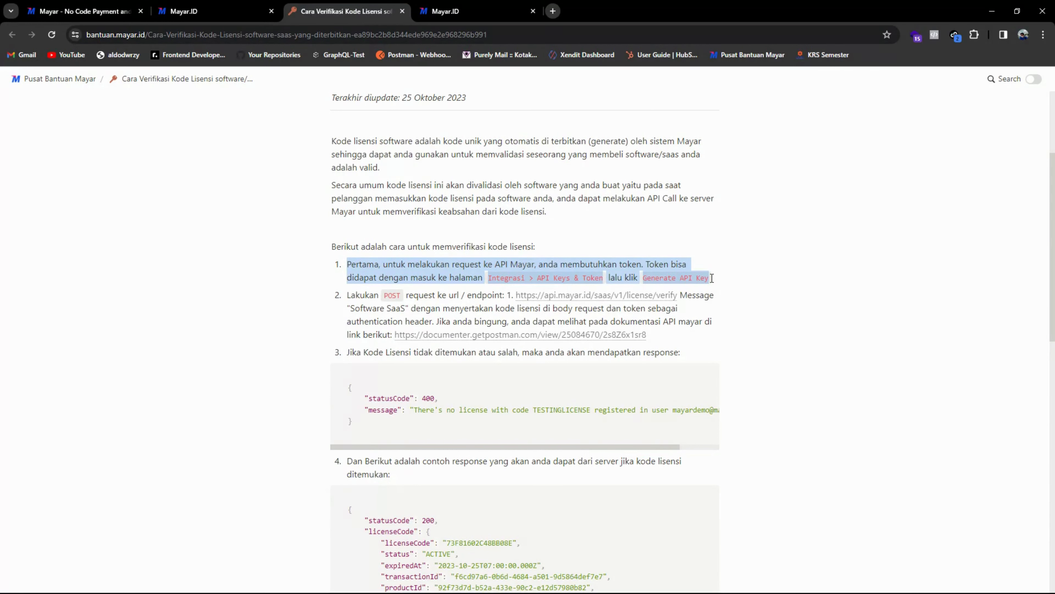
scroll(707, 278, down, 2)
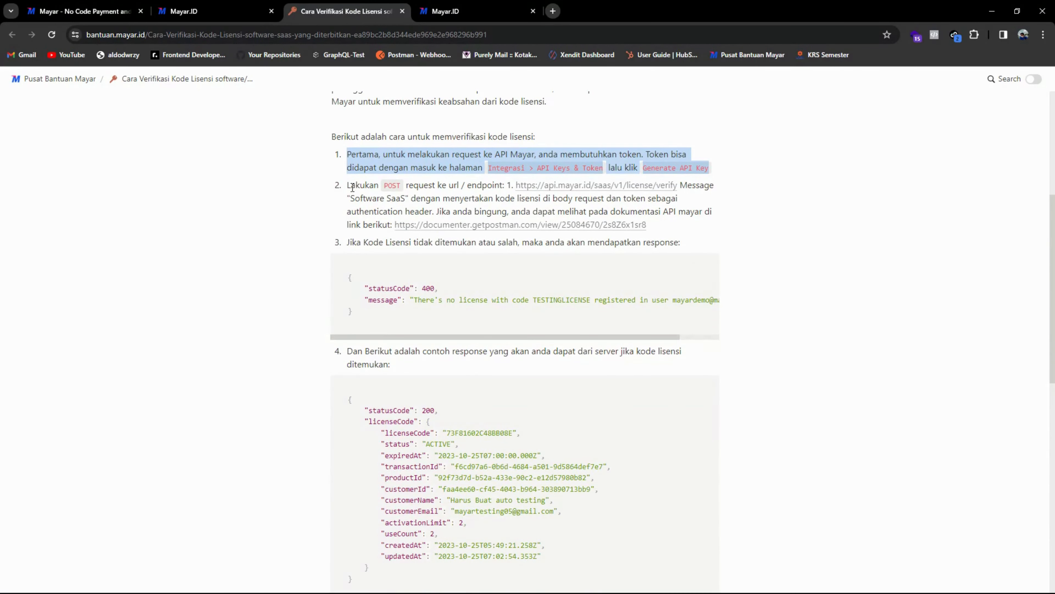
drag(343, 183, 678, 190)
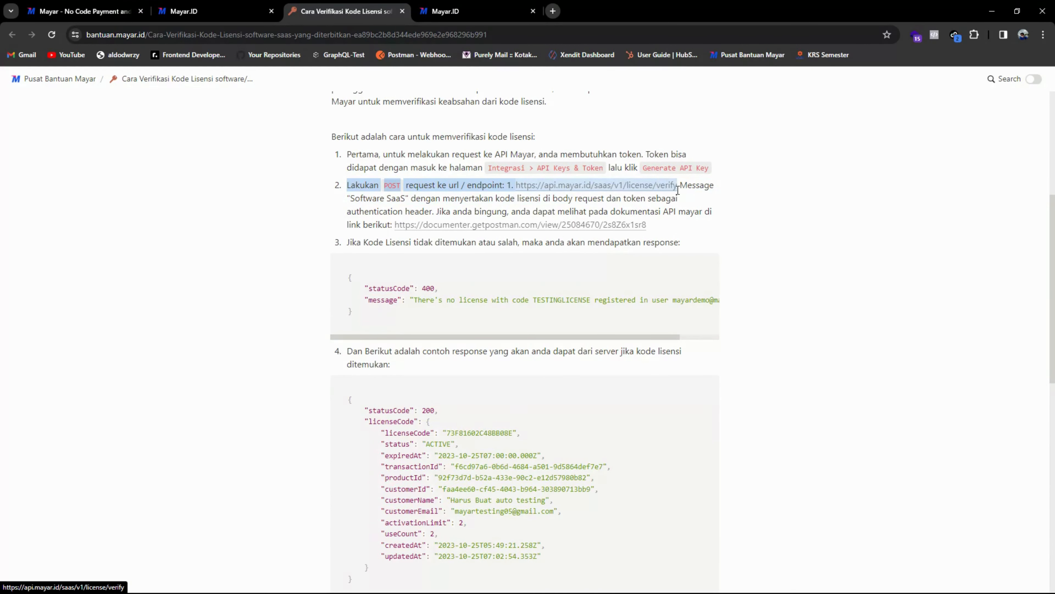
click(694, 186)
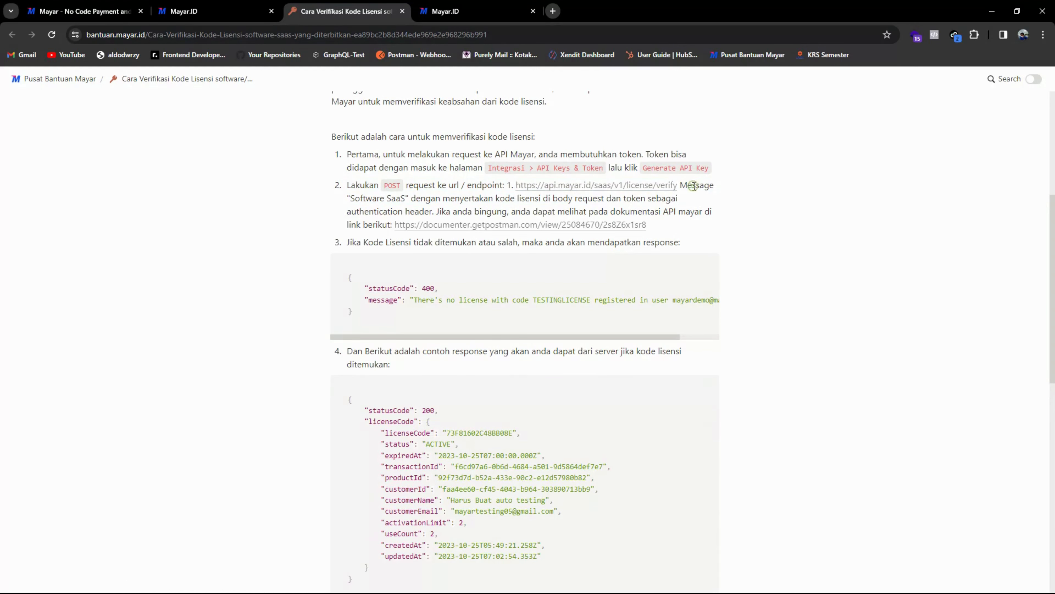
Check the license verification endpoint URL on the product's license page, and return to the guide's instructions.
click(246, 6)
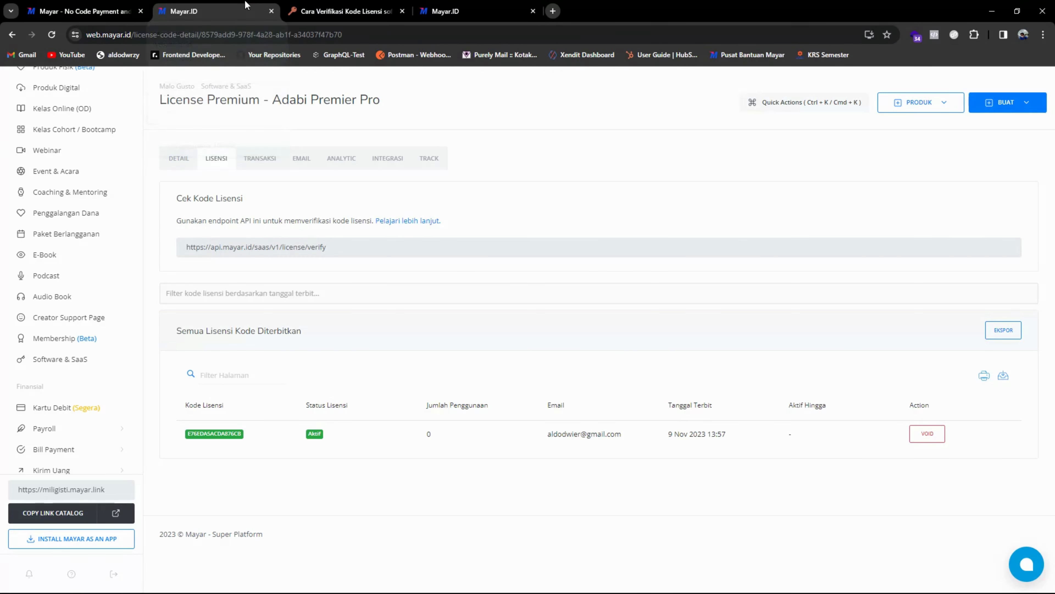
click(327, 246)
drag(327, 246, 185, 246)
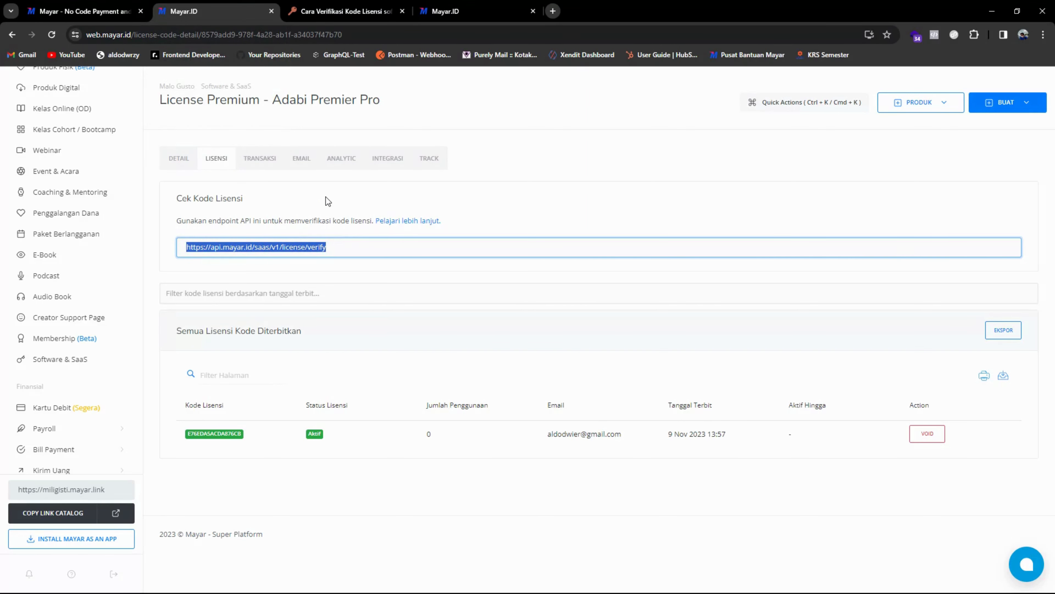
click(306, 9)
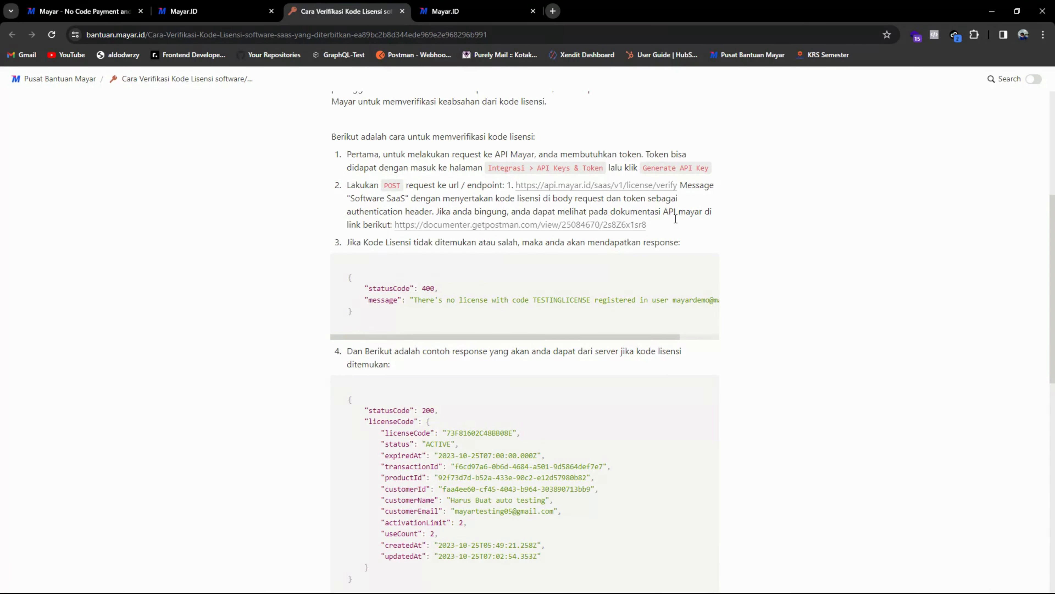
scroll(470, 213, up, 2)
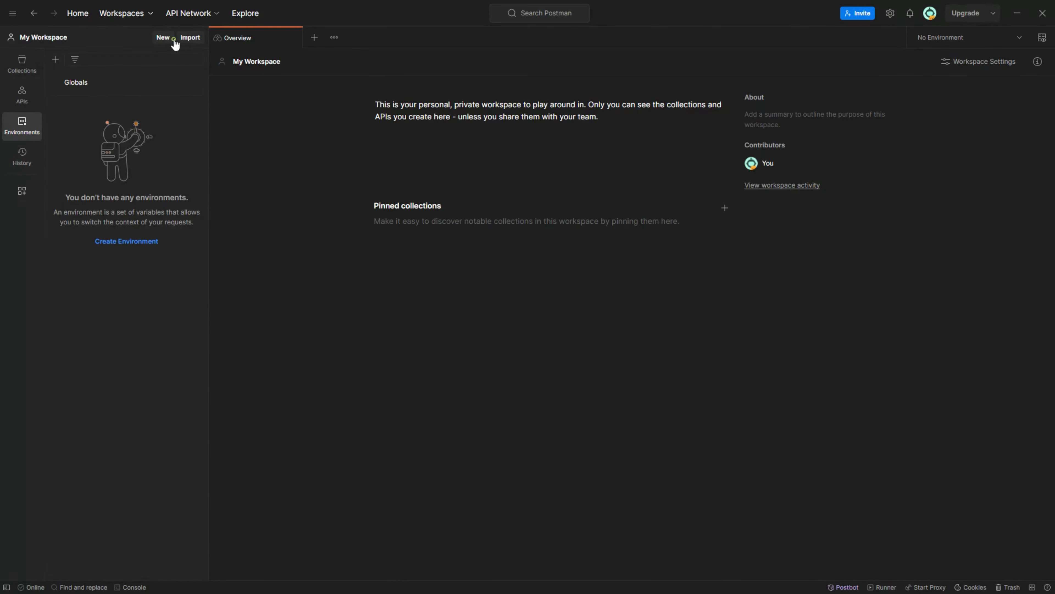
Create a new HTTP request in Postman, and copy the license verification endpoint URL from the product's license page in Mayar.
click(165, 38)
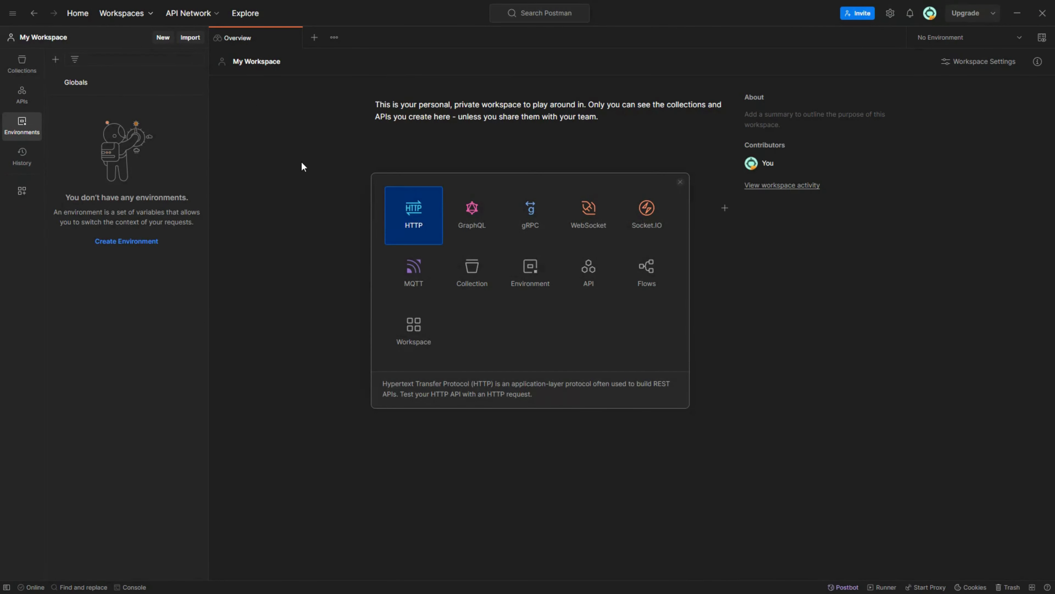
click(405, 214)
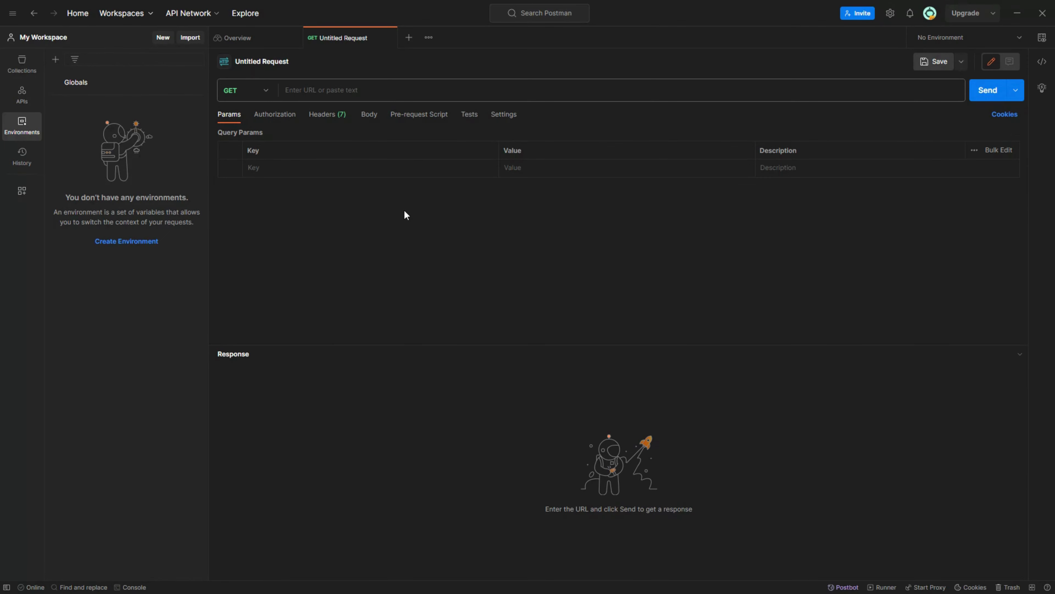
key(alt+Tab)
key(alt+Tab)
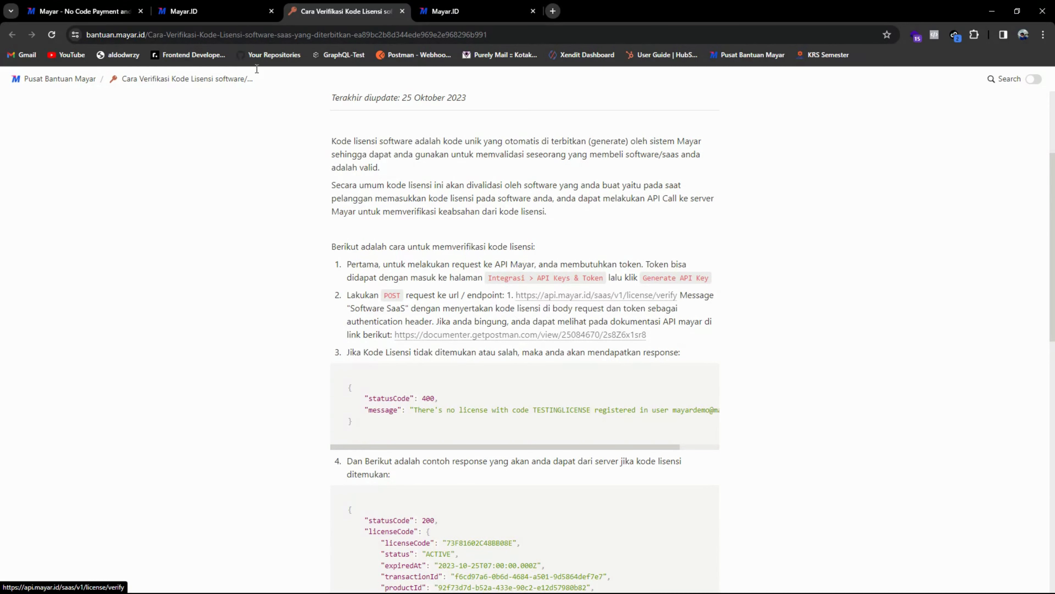
click(257, 12)
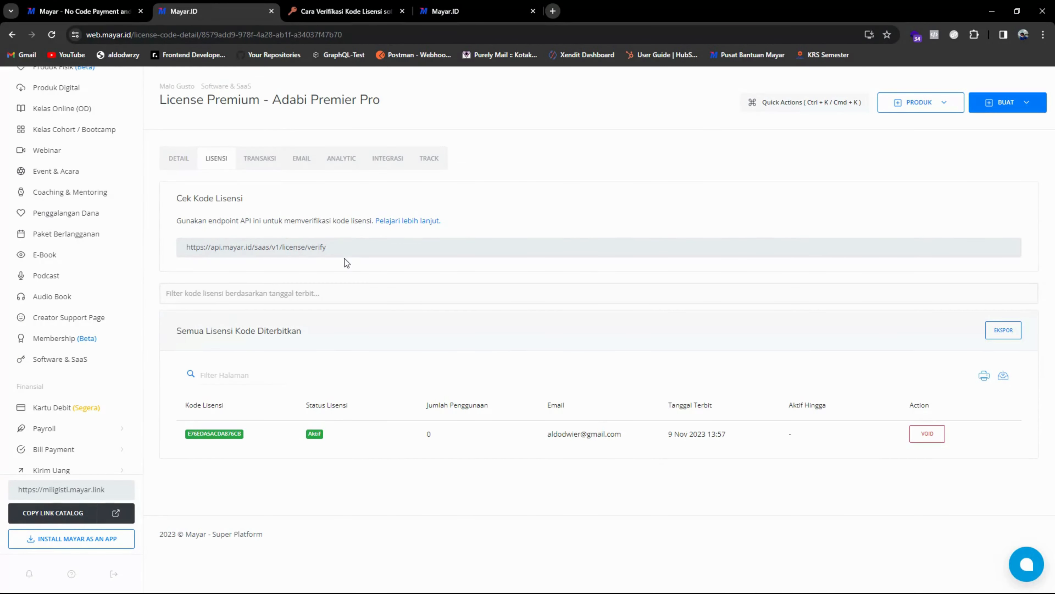
drag(342, 247, 180, 247)
key(ctrl+c)
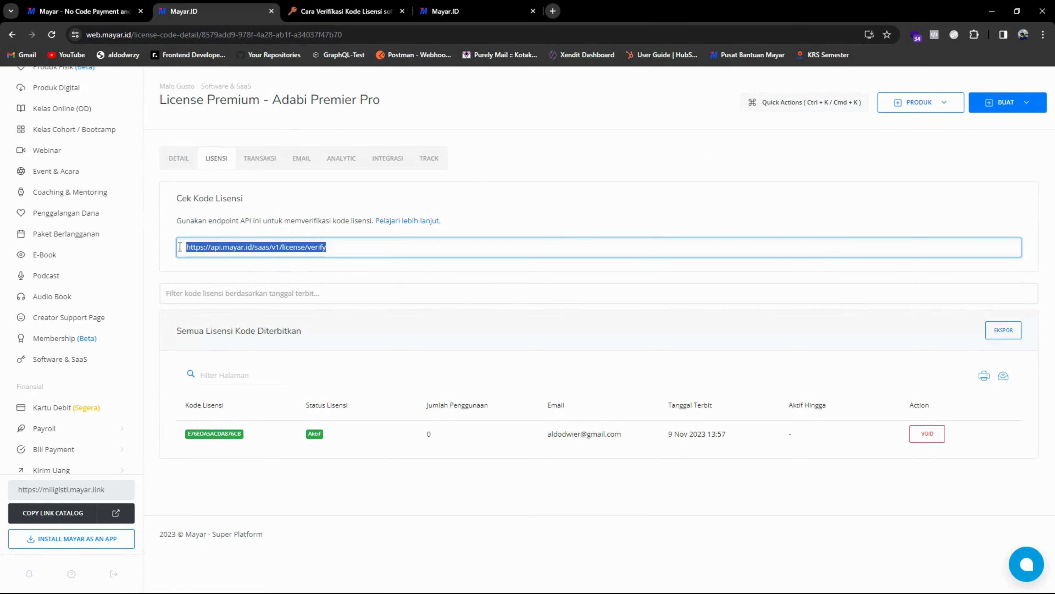
key(alt+Tab)
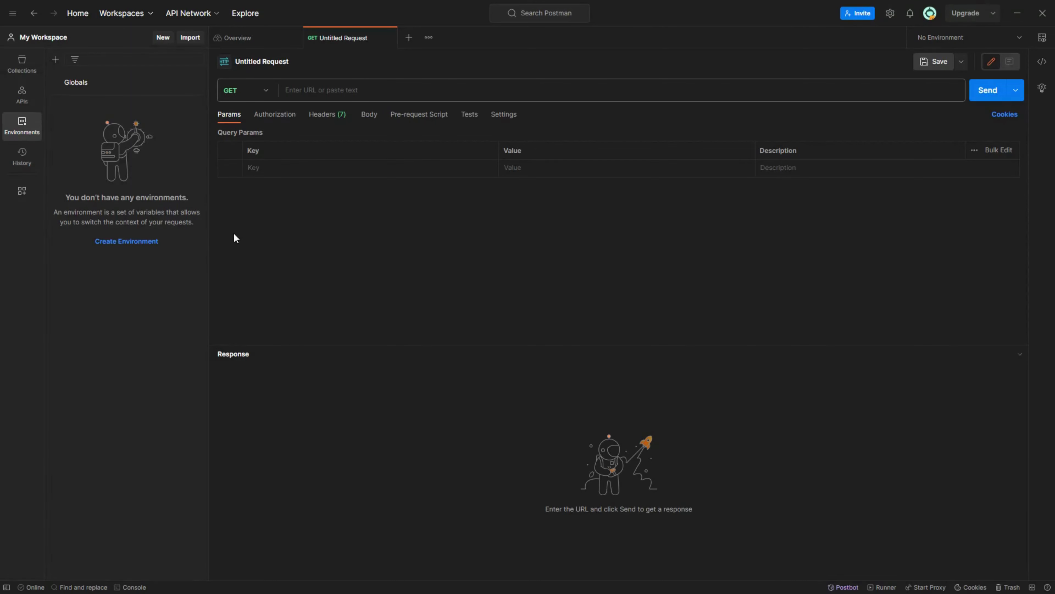
click(314, 91)
key(ctrl+v)
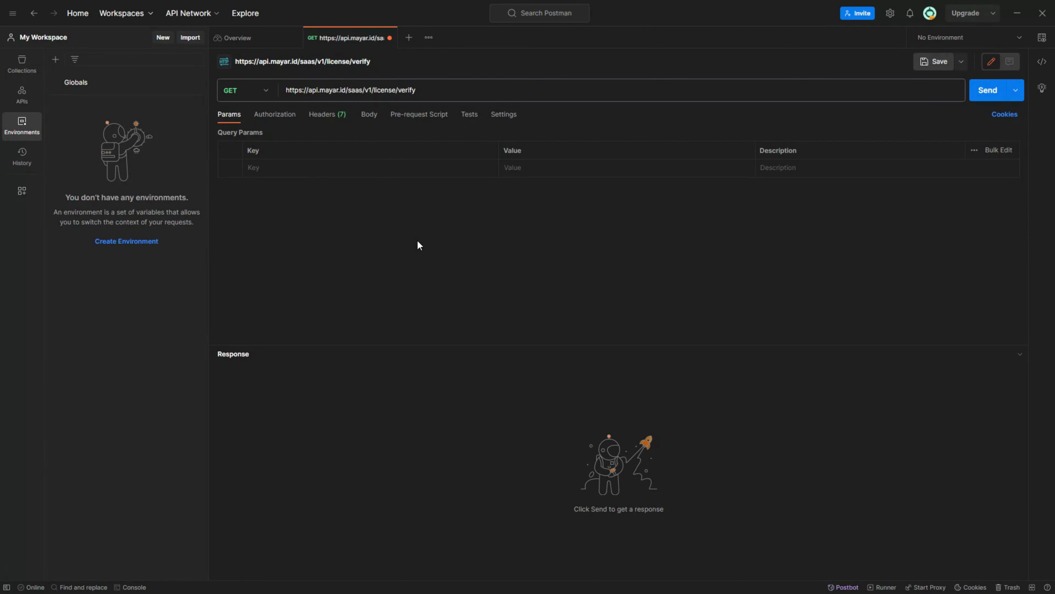
click(263, 92)
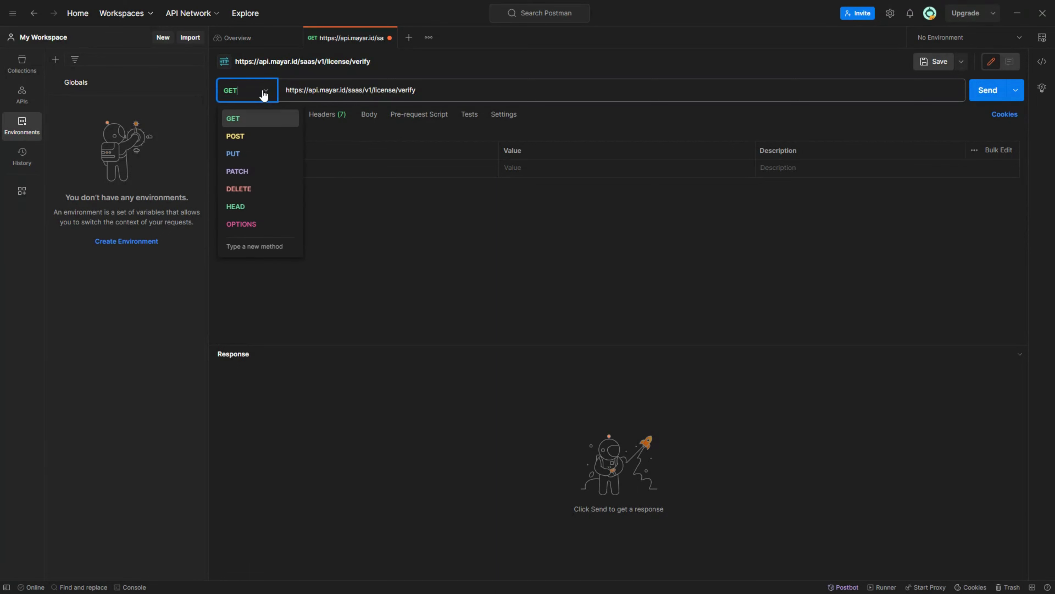
click(243, 136)
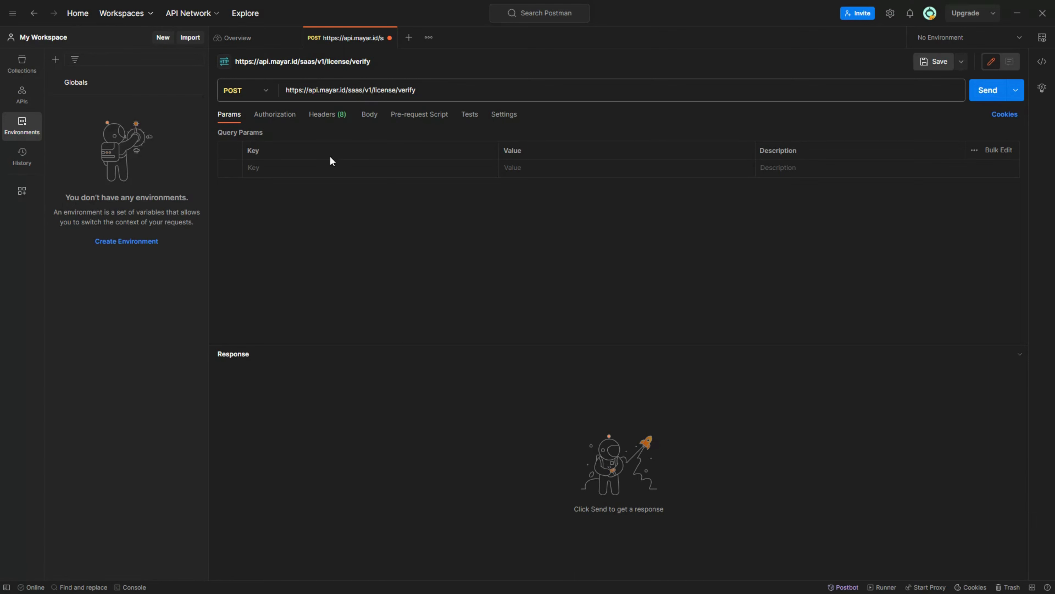
Add an Authorization header to the request with the value "bearer" followed by the copied API key.
click(328, 119)
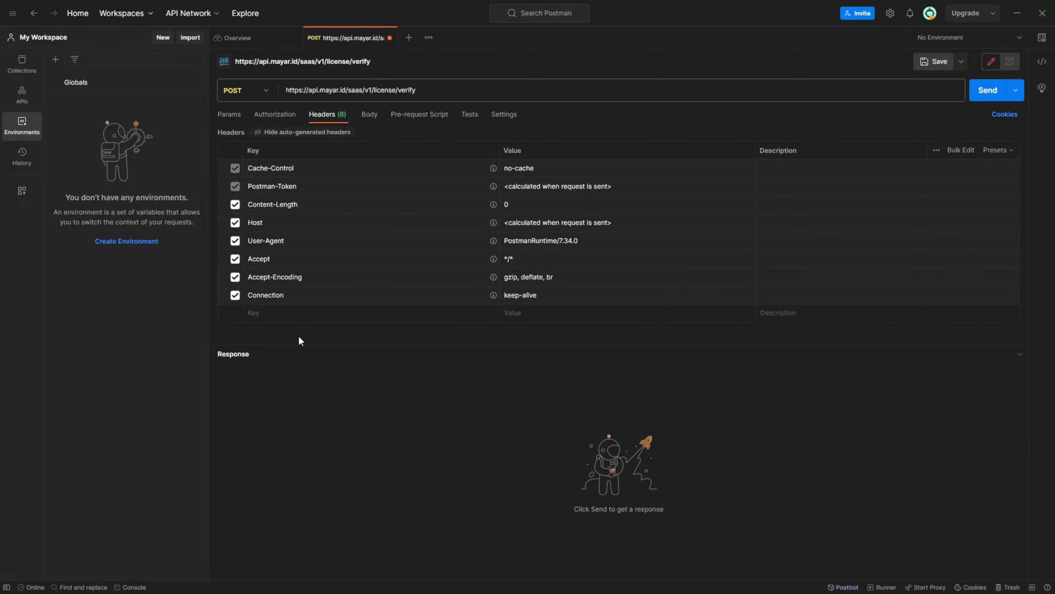
click(290, 313)
text(aut)
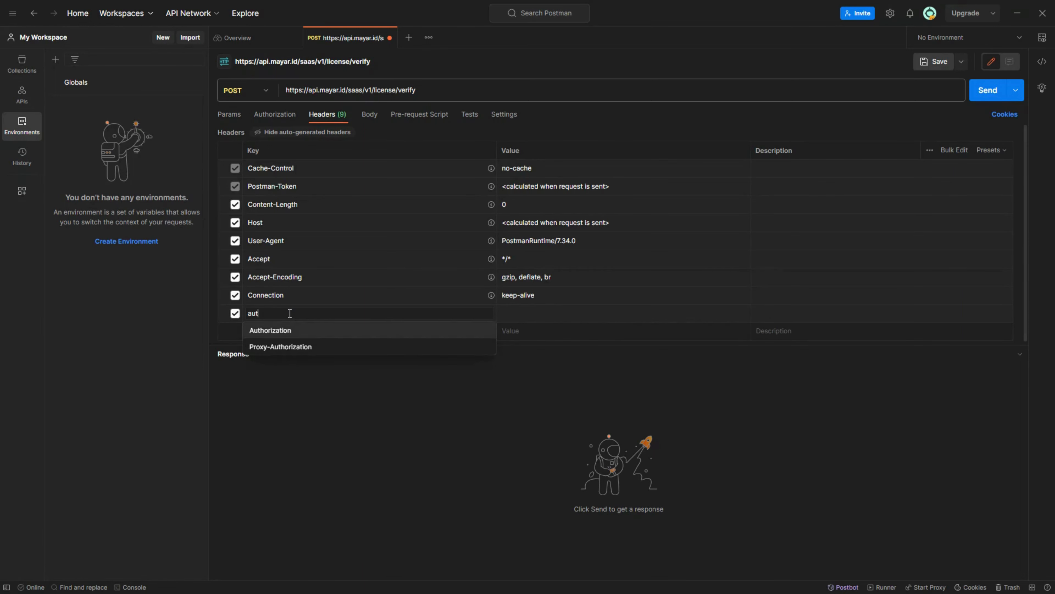
key(Return)
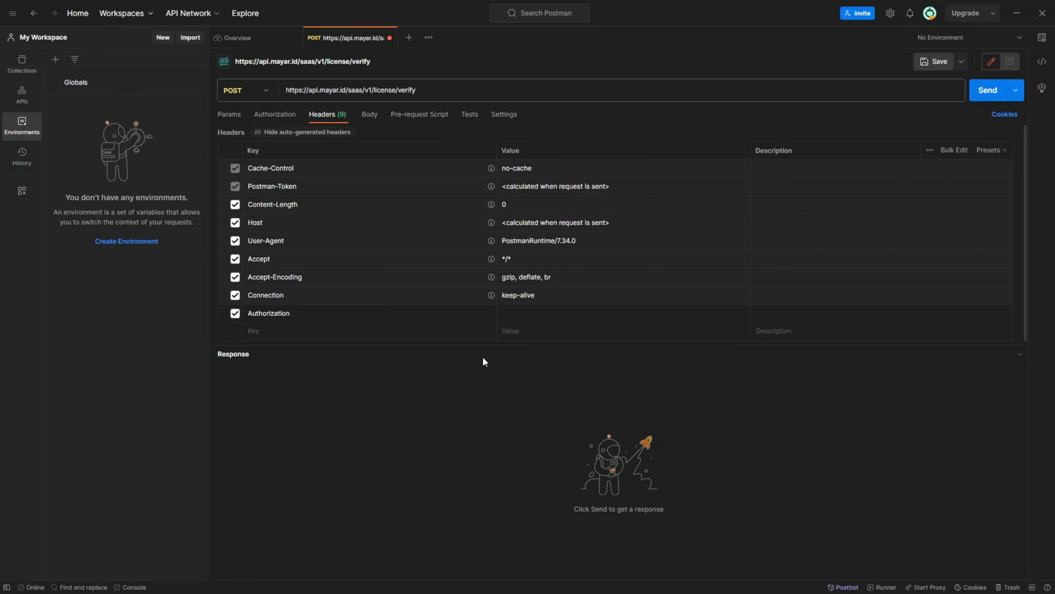
click(514, 315)
text(bearer)
key(super+v)
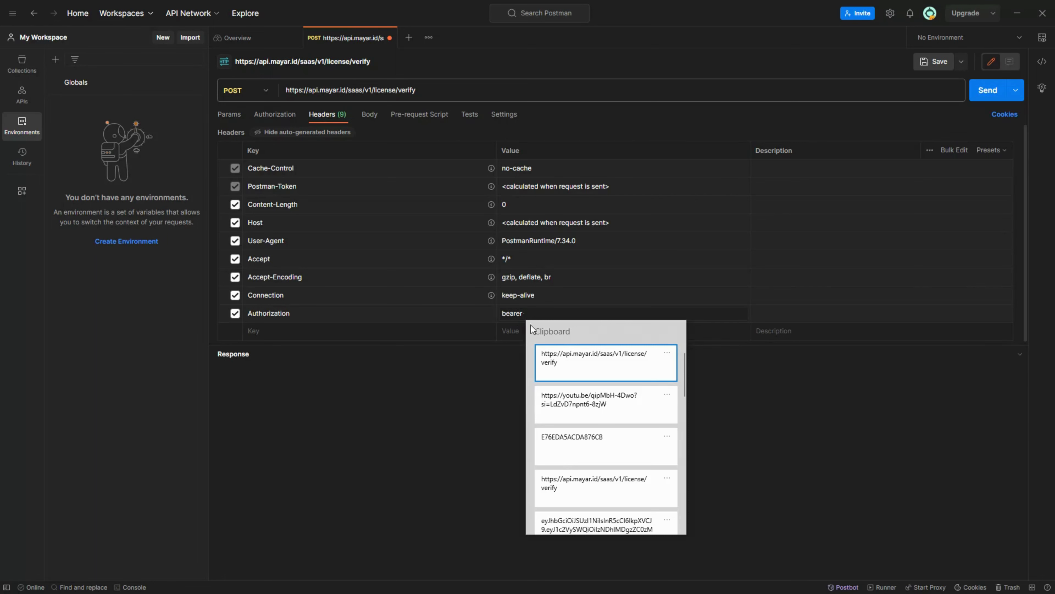
scroll(600, 446, down, 1)
click(590, 506)
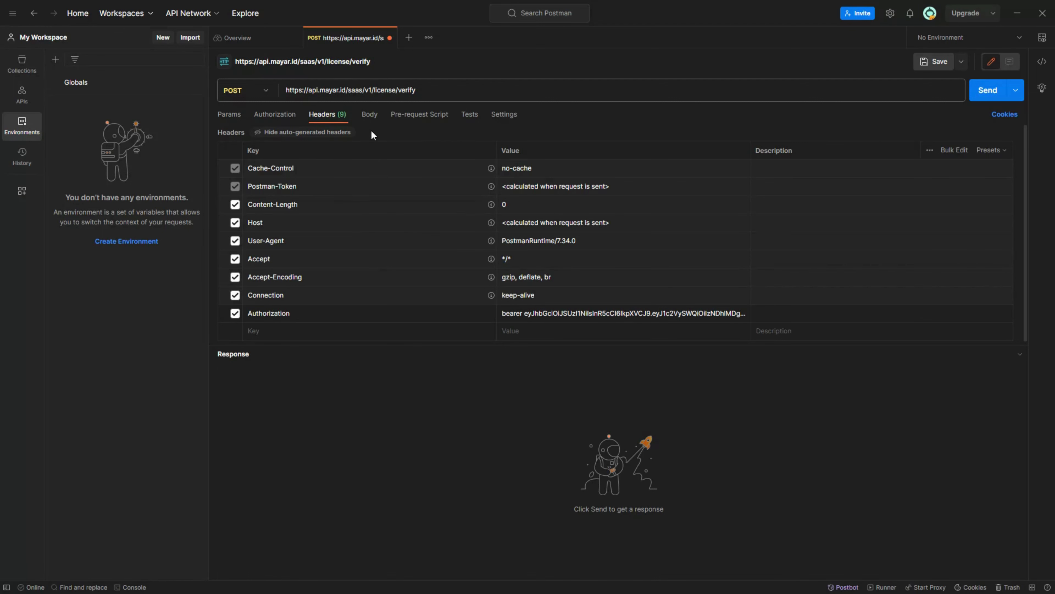
Give the request a raw body containing a JSON object with the key "licenseCode" and an empty string value.
click(370, 116)
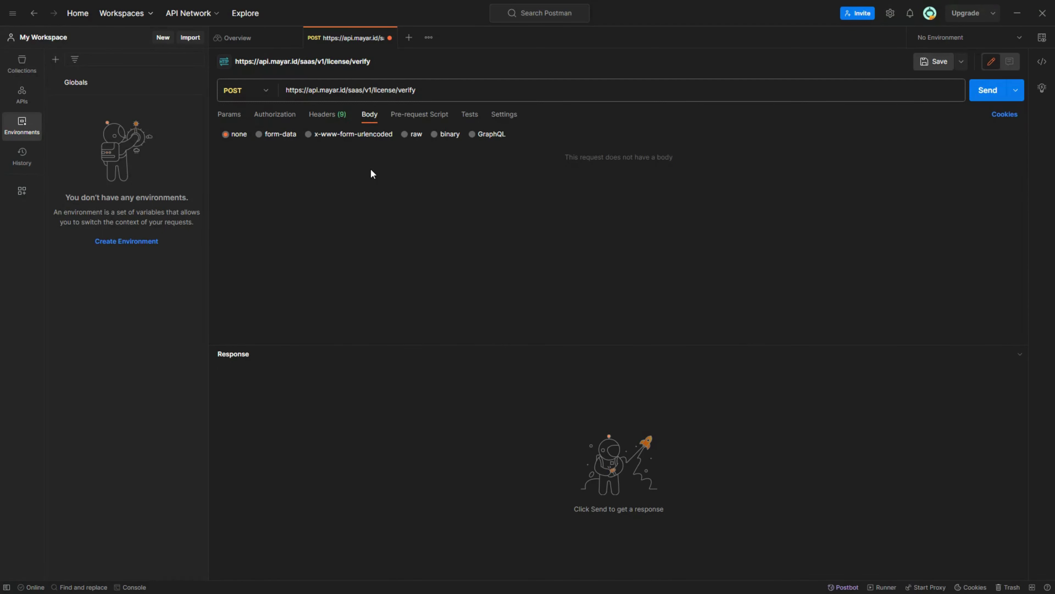
click(406, 134)
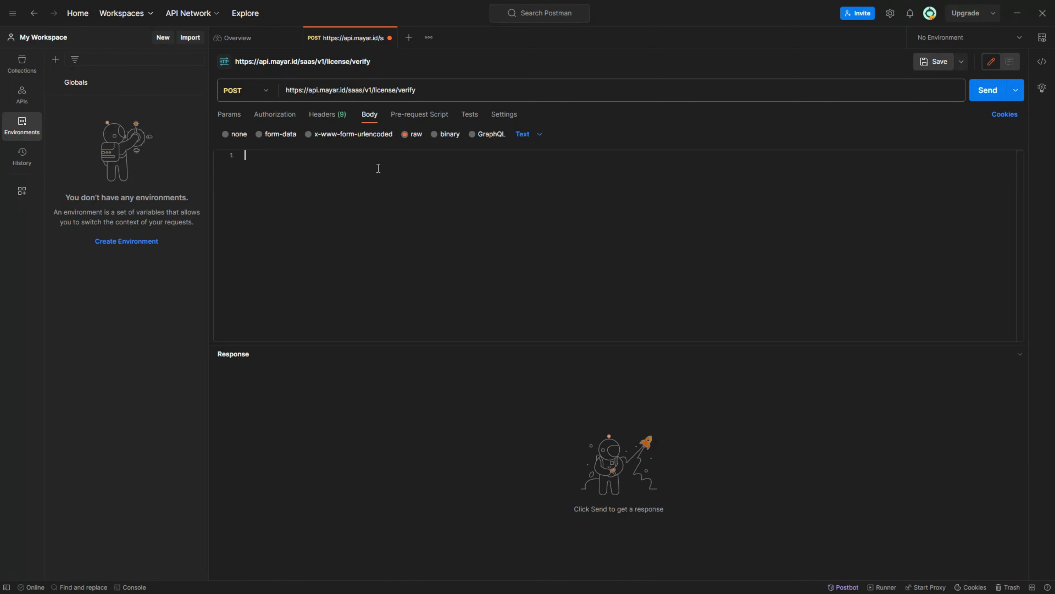
text({)
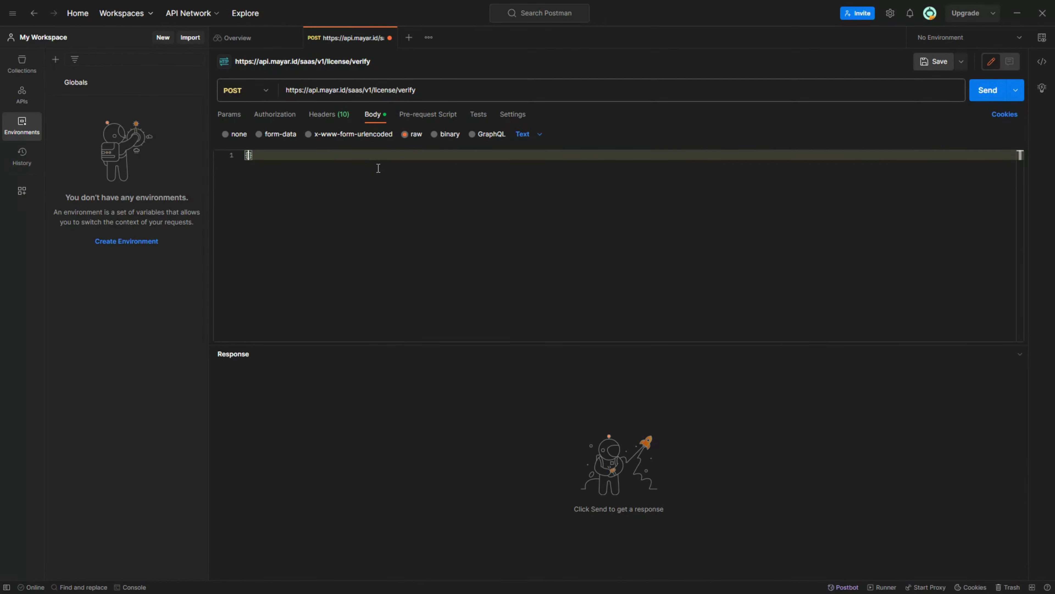
key(Return)
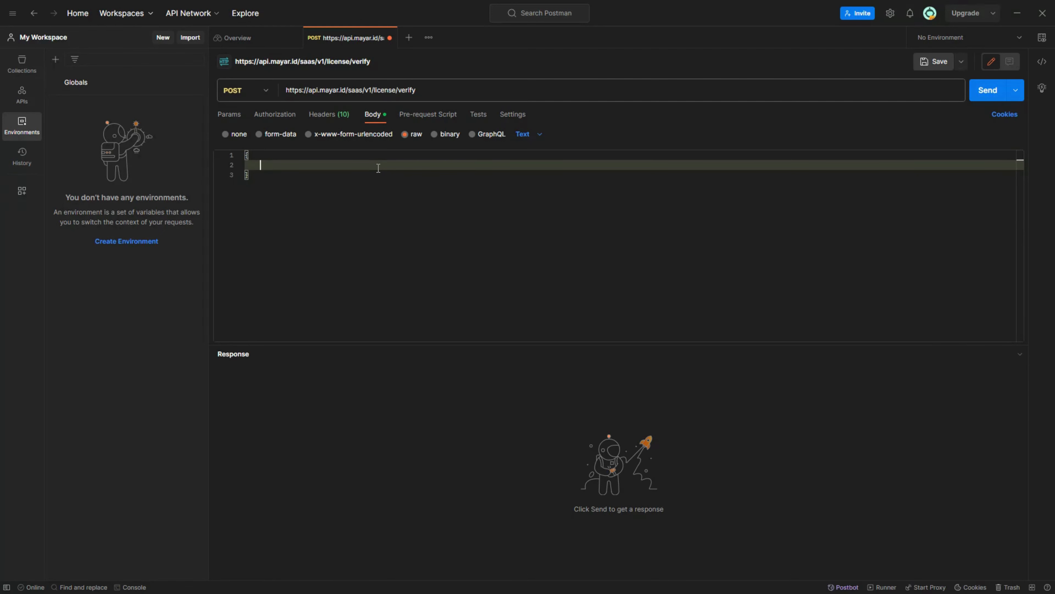
text("")
text(licens)
text(eCode)
key(Right)
text(: "")
key(Left)
Copy the issued license code from the product's license page in Mayar, and paste it as the licenseCode value in the Postman request body.
key(alt+Tab)
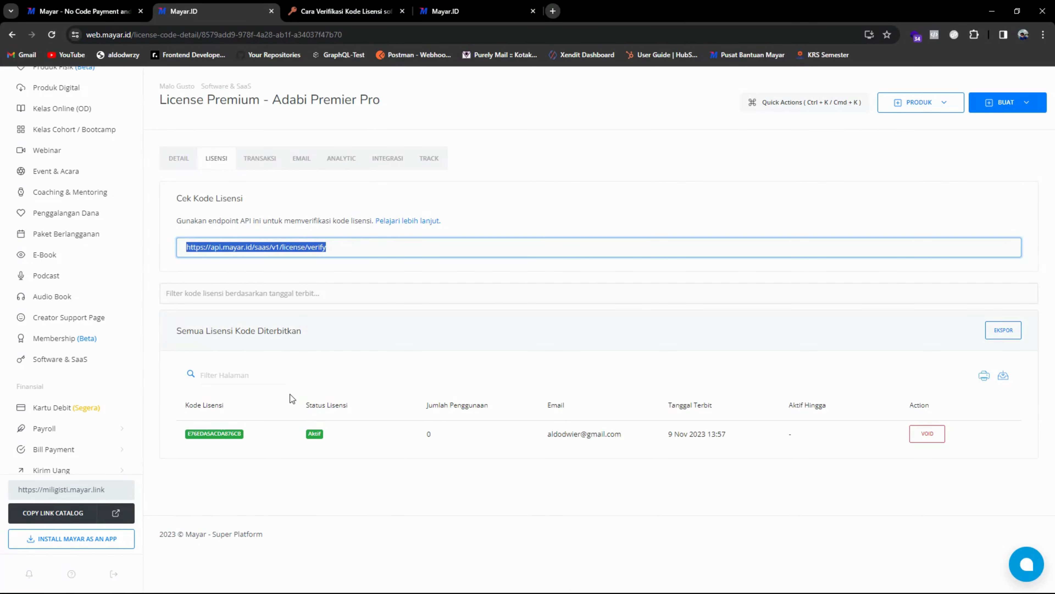
click(282, 395)
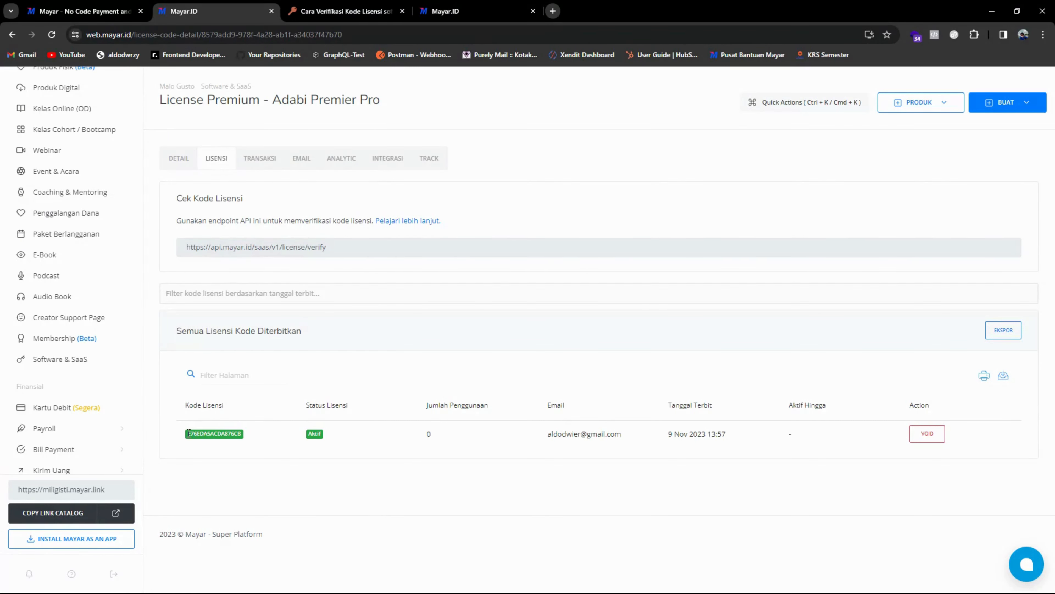
drag(188, 433, 245, 435)
key(ctrl+c)
key(alt+Tab)
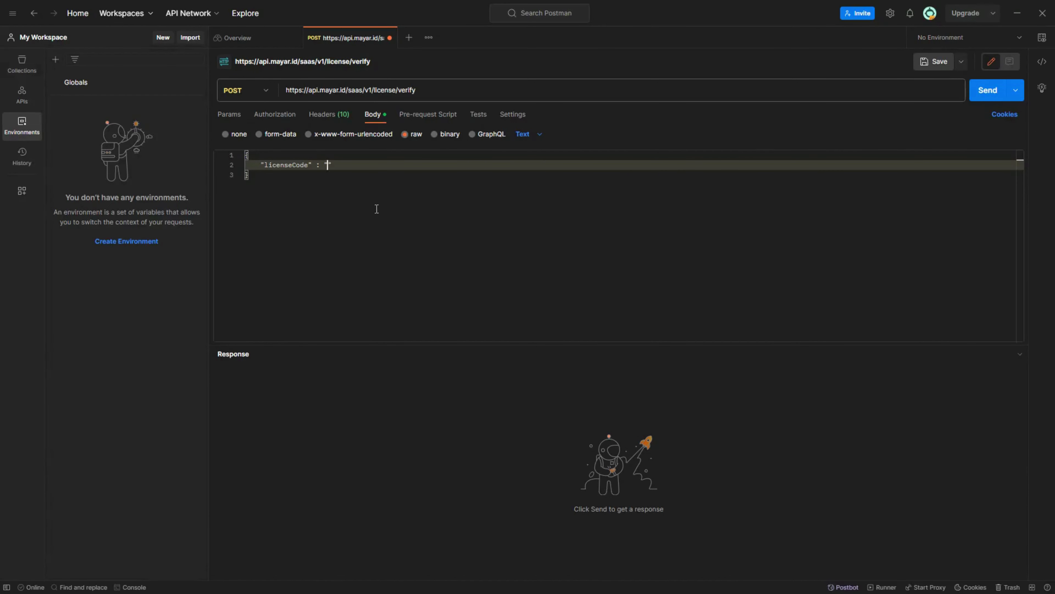
key(ctrl+v)
Set the raw body format to JSON, send the verification request, and highlight the whole response.
click(541, 137)
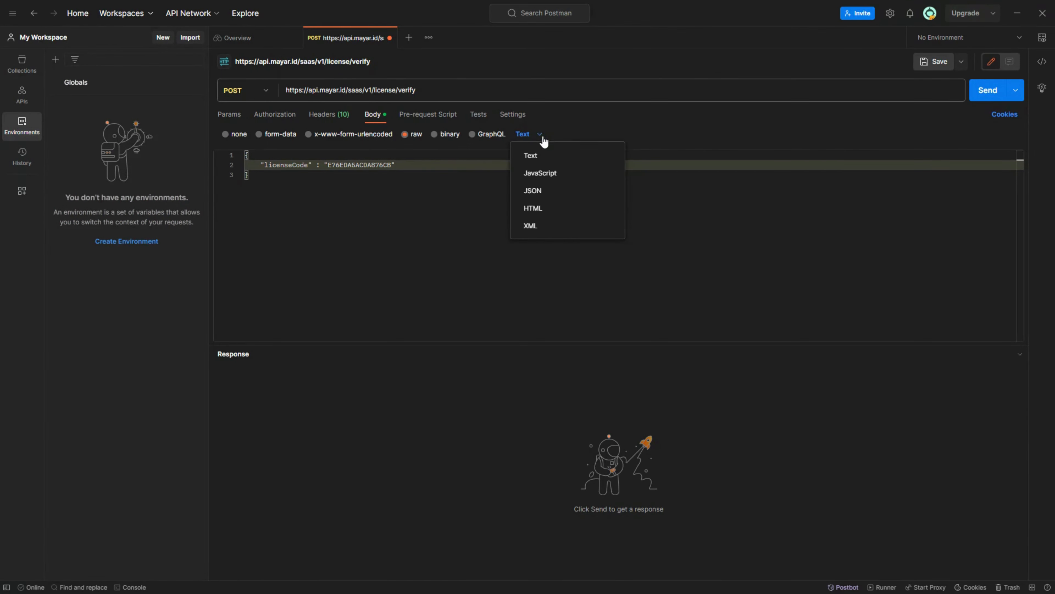
click(538, 188)
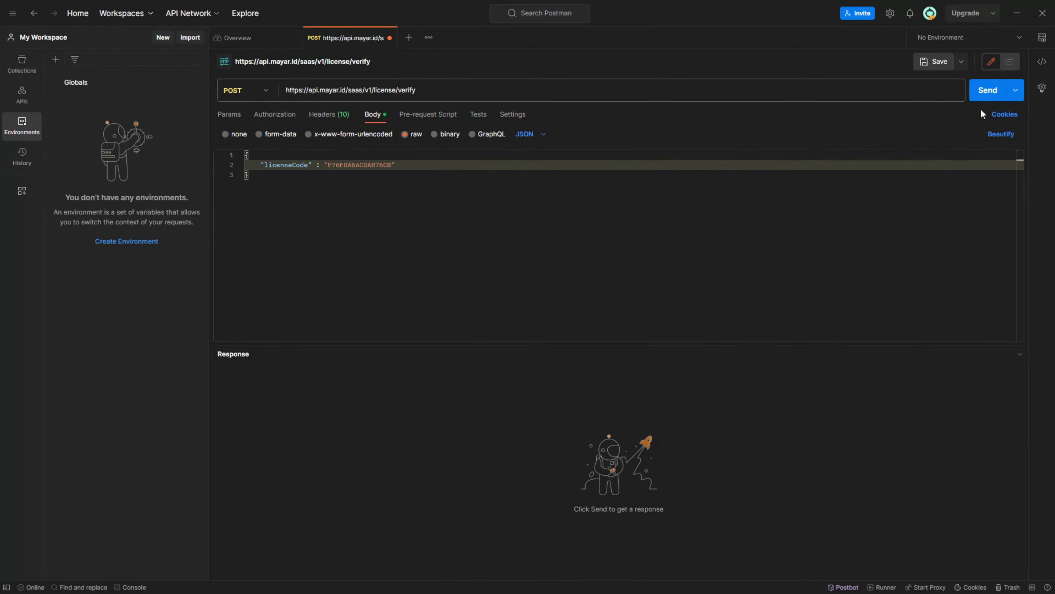
click(982, 100)
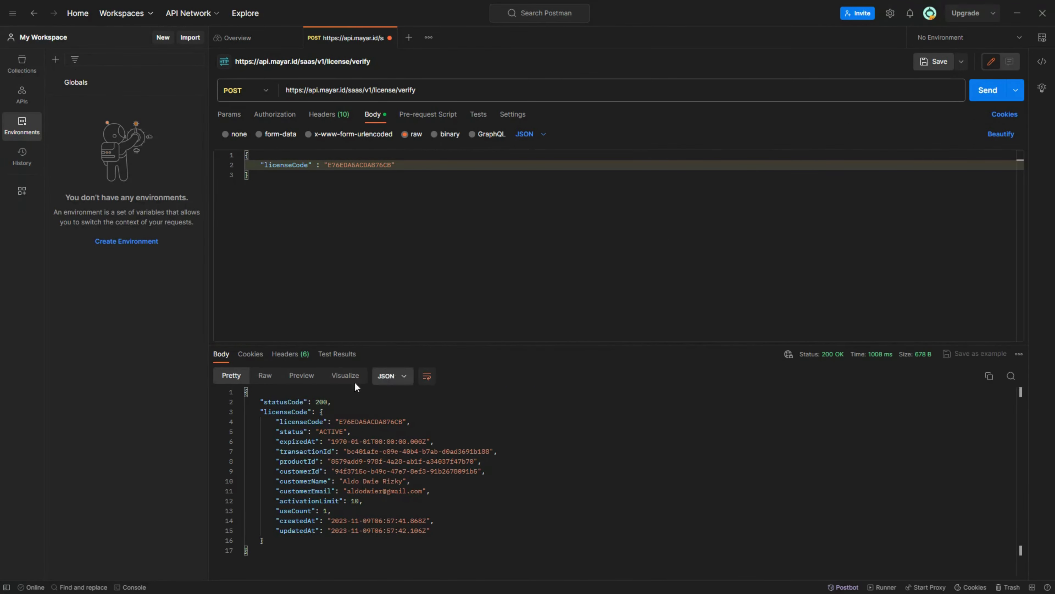
drag(245, 393, 360, 547)
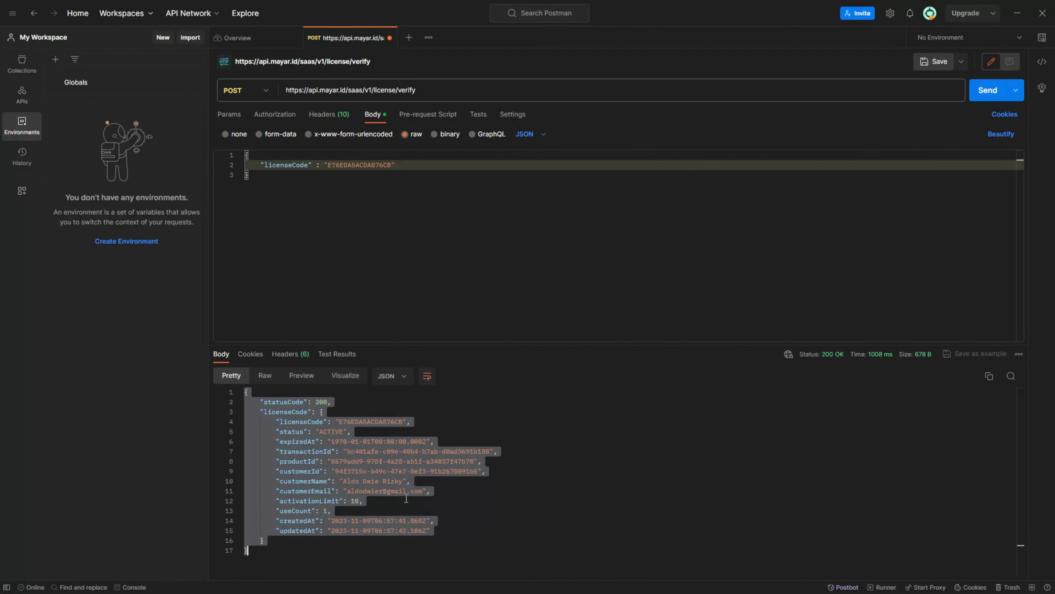
Compare the response and its status field with the sample response and status explanations in the Mayar guide in the browser.
key(alt+Tab)
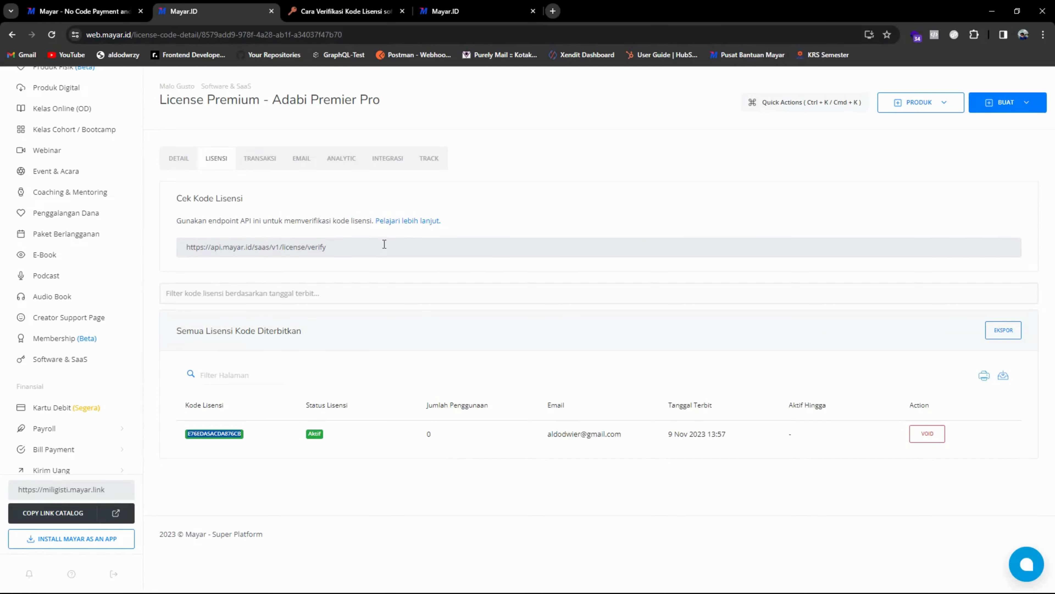
click(330, 4)
scroll(470, 291, down, 5)
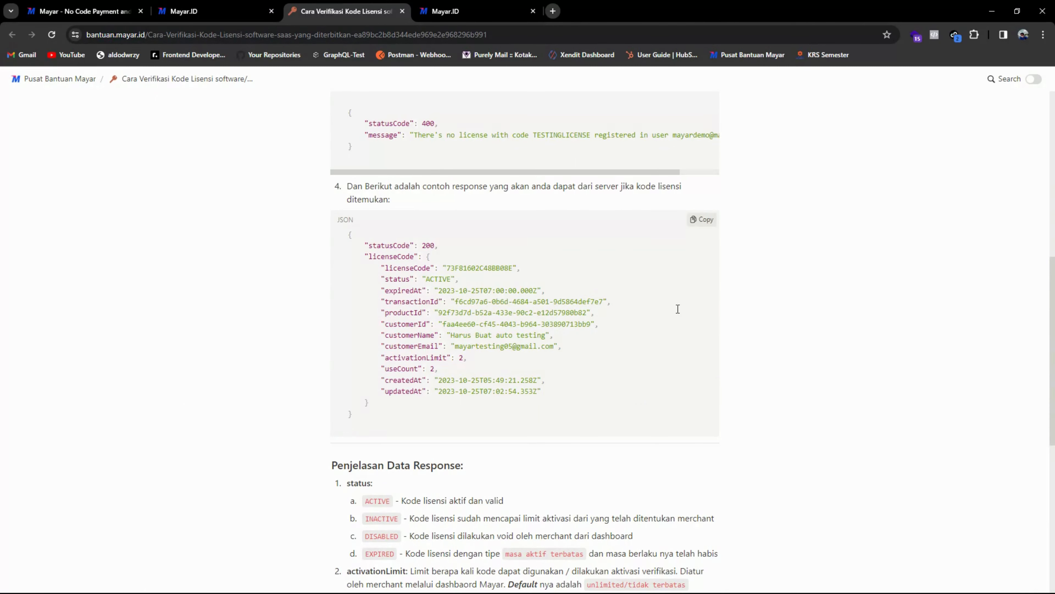
key(alt+Tab)
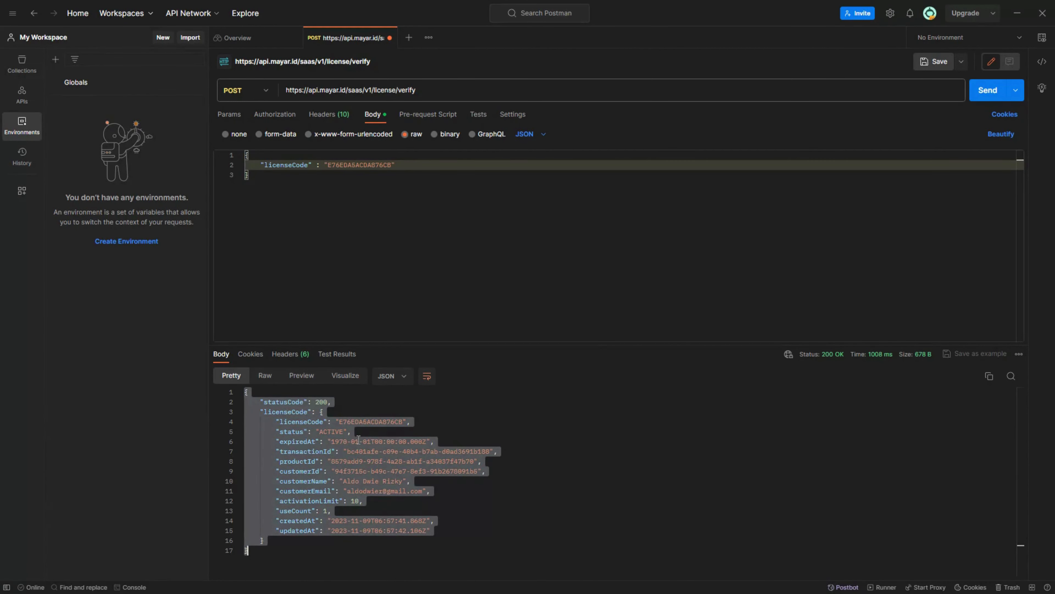
click(358, 441)
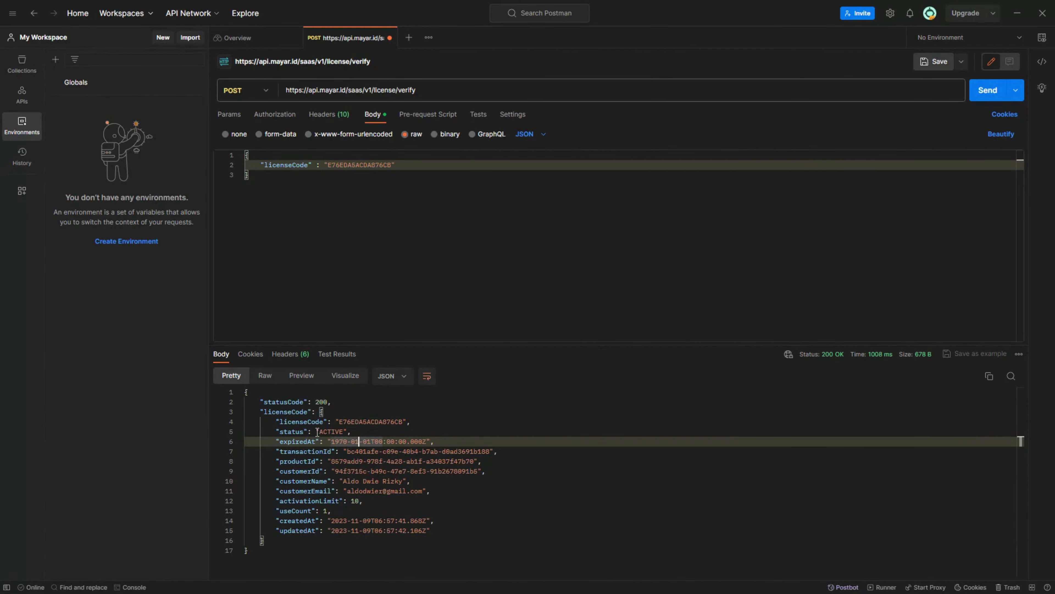
double_click(330, 432)
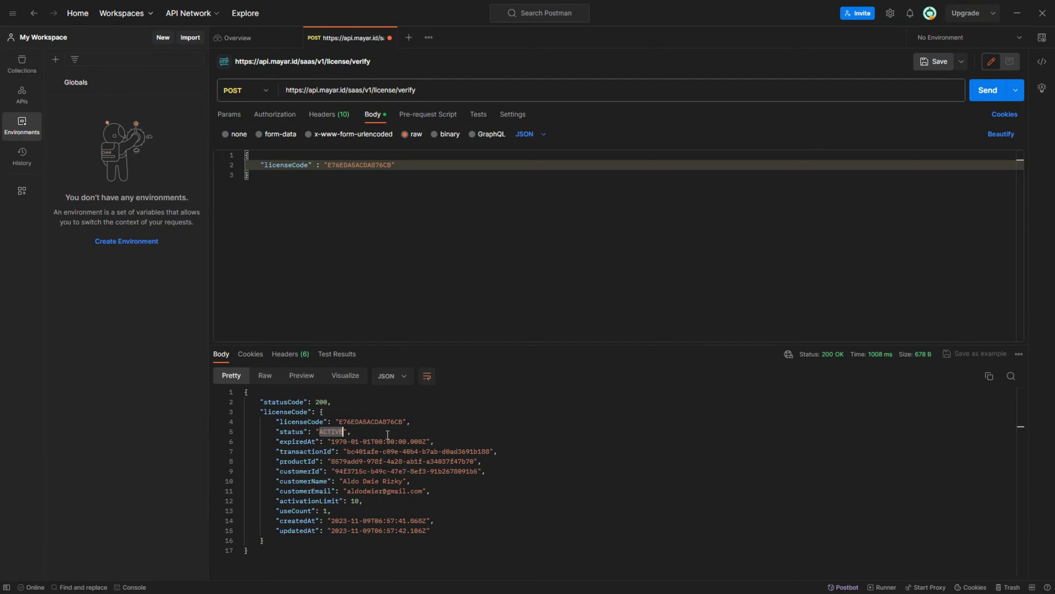
key(alt+Tab)
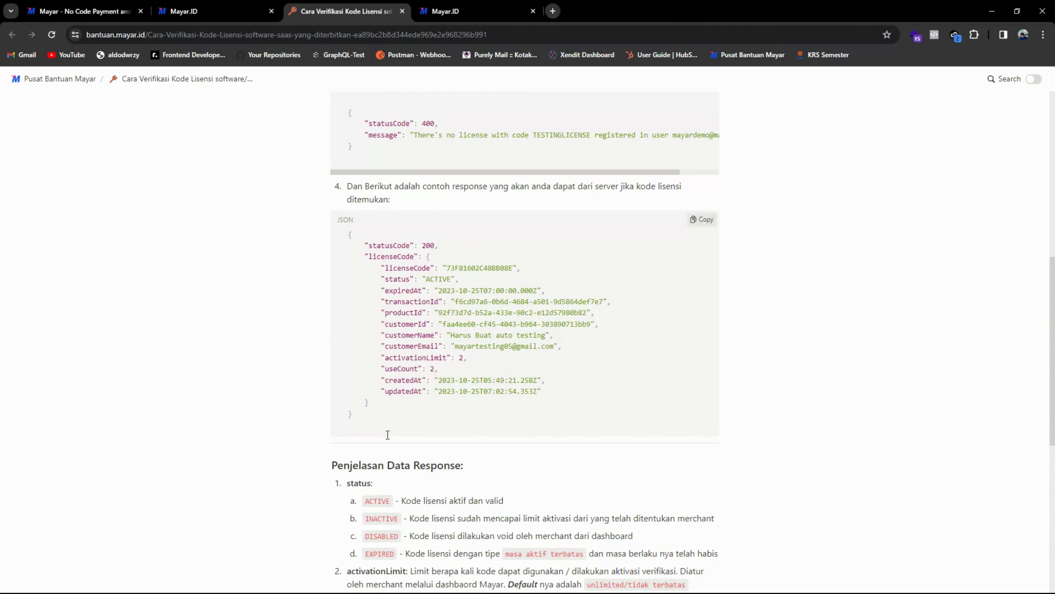
scroll(396, 353, down, 4)
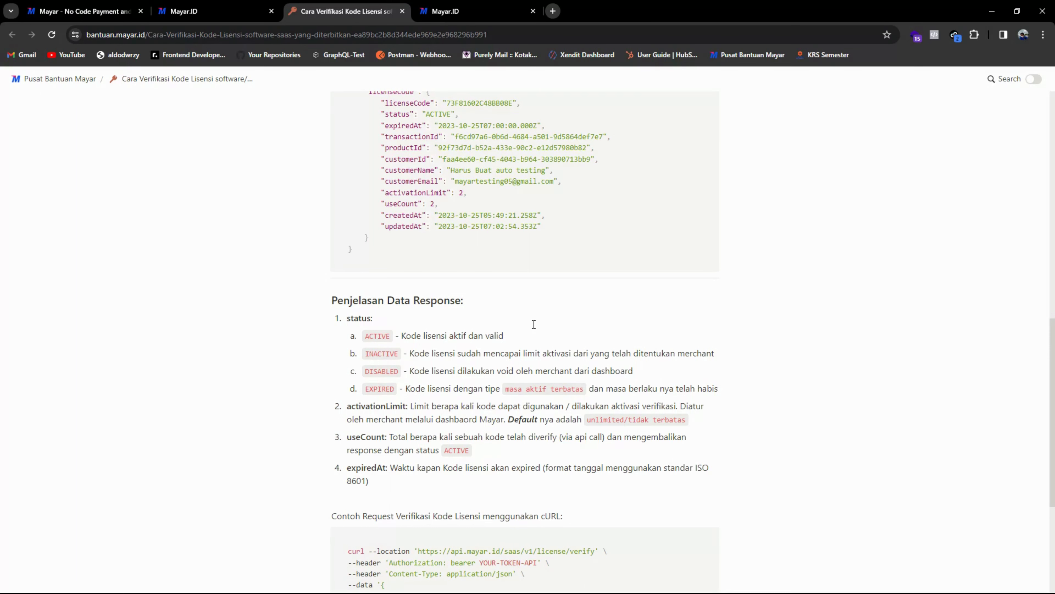
Check the issued code on the product's license page, and review the DISABLED and EXPIRED status meanings in the guide.
click(254, 18)
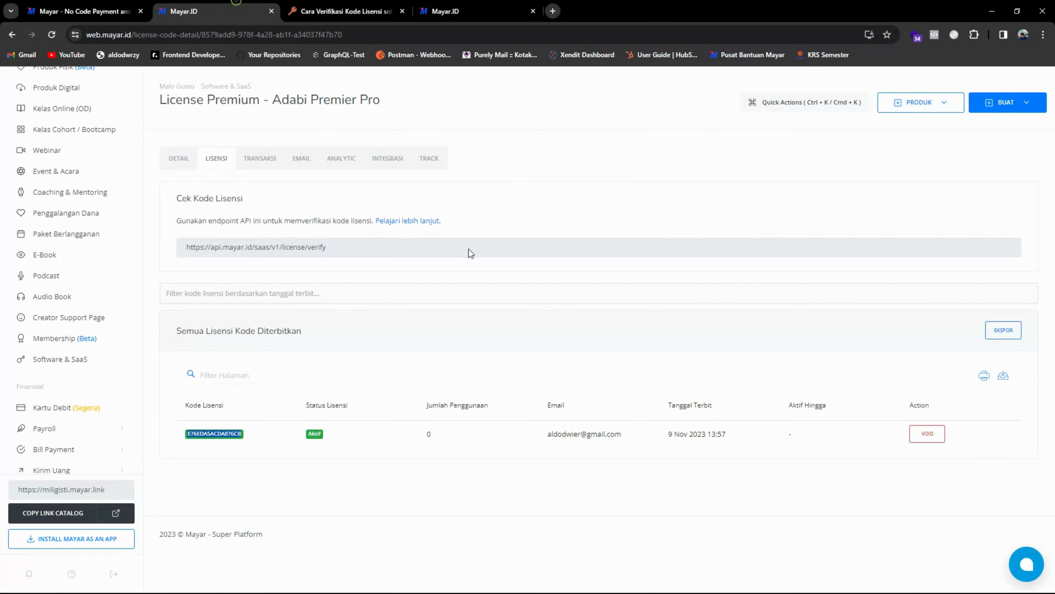
click(392, 7)
key(alt+Tab)
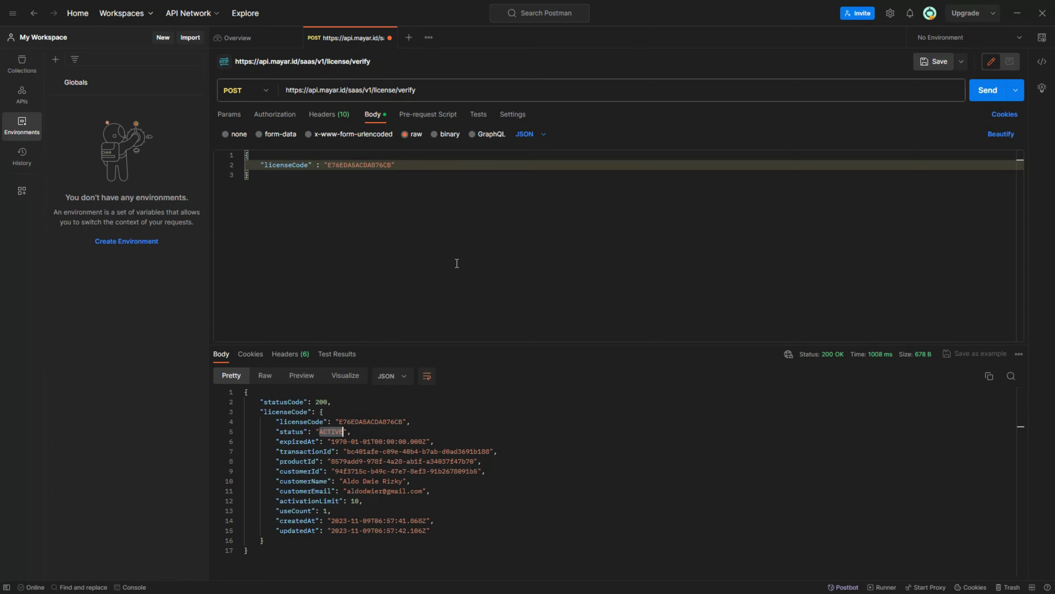
key(alt+Tab)
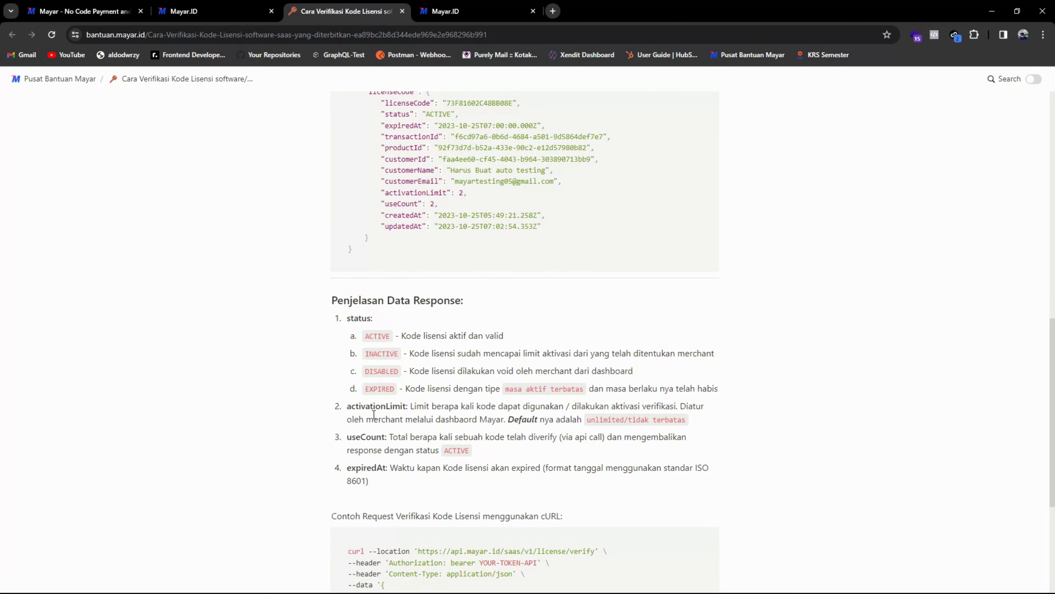
drag(361, 372, 398, 374)
drag(364, 388, 396, 387)
Examine the expiredAt and activationLimit fields in the Postman response against their explanations in the guide.
key(alt+Tab)
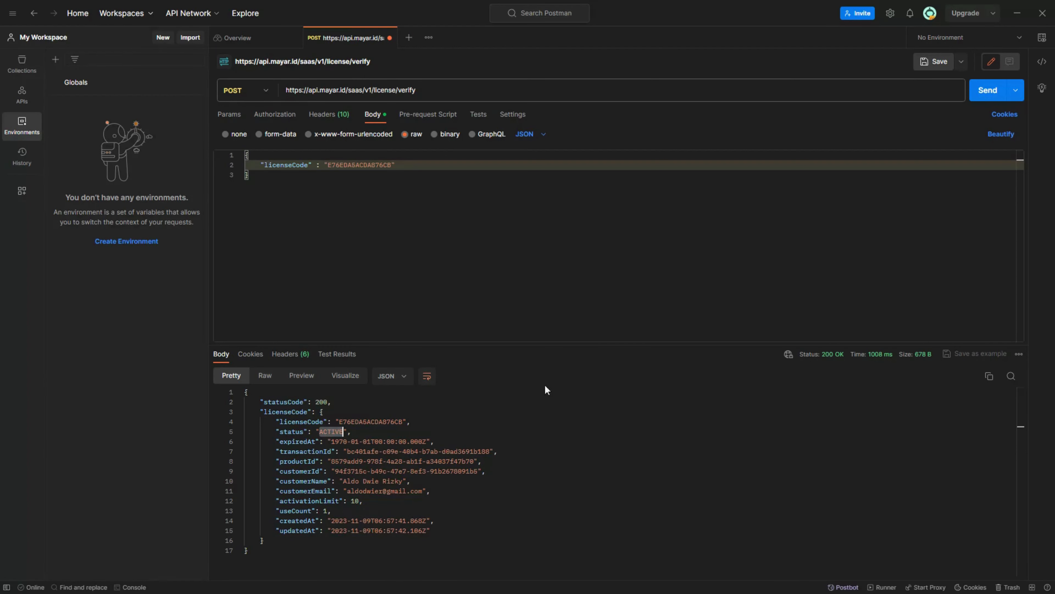
drag(279, 442, 317, 442)
key(alt+Tab)
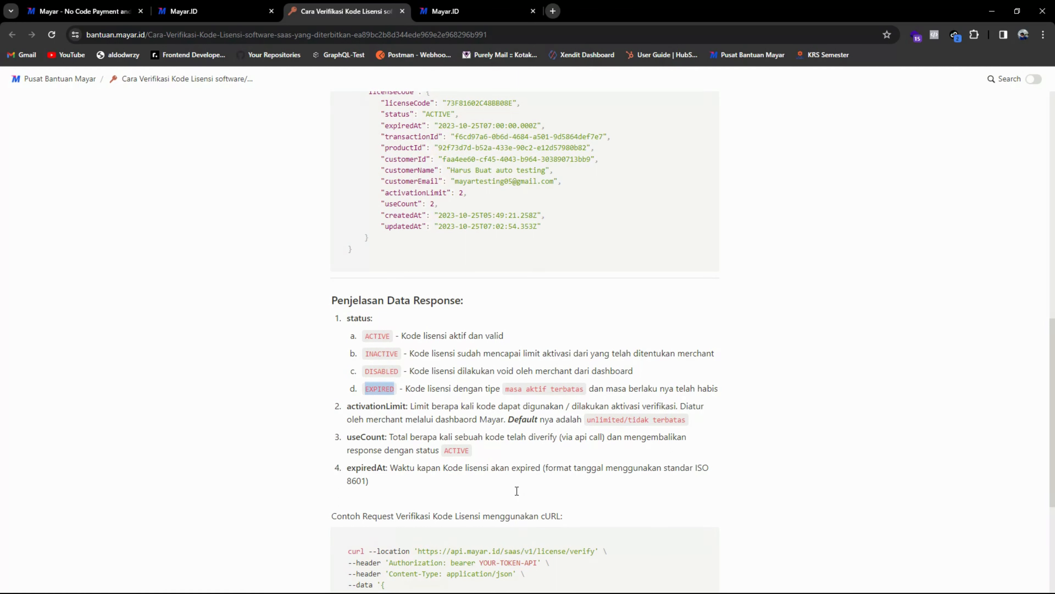
key(alt+Tab)
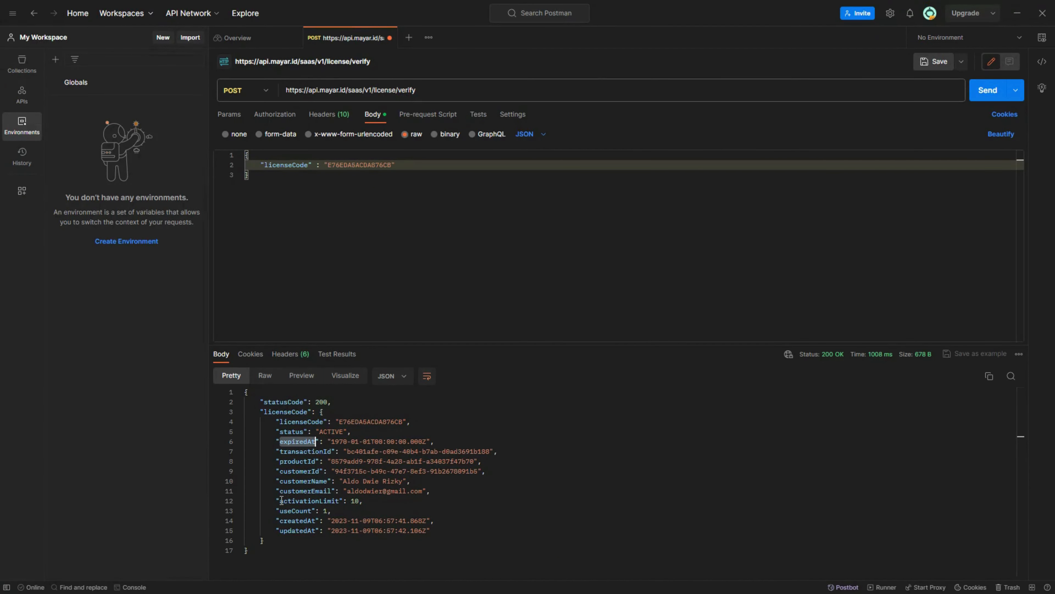
drag(280, 500, 336, 501)
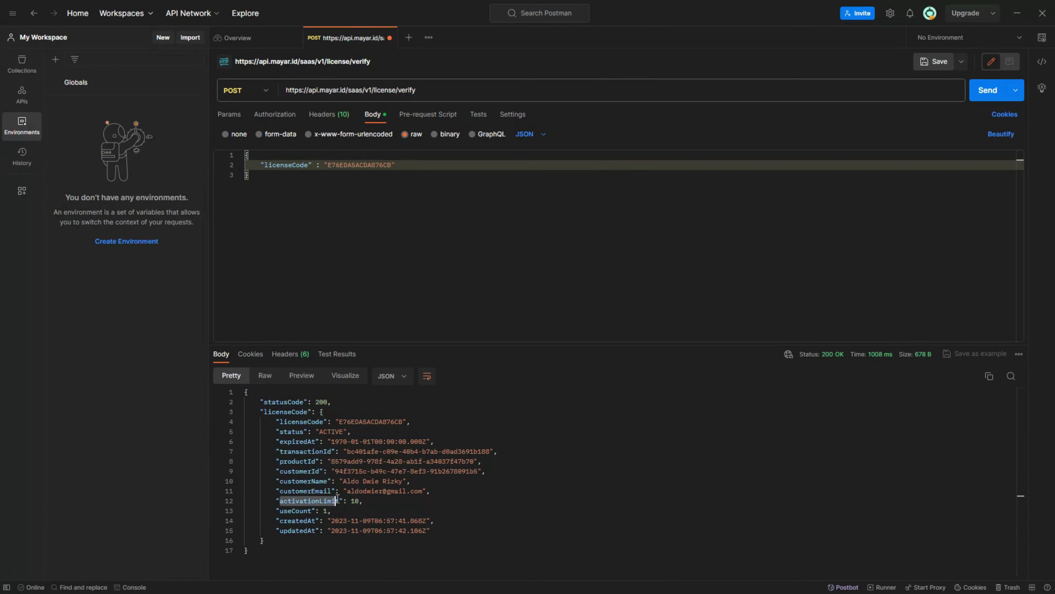
key(alt+Tab)
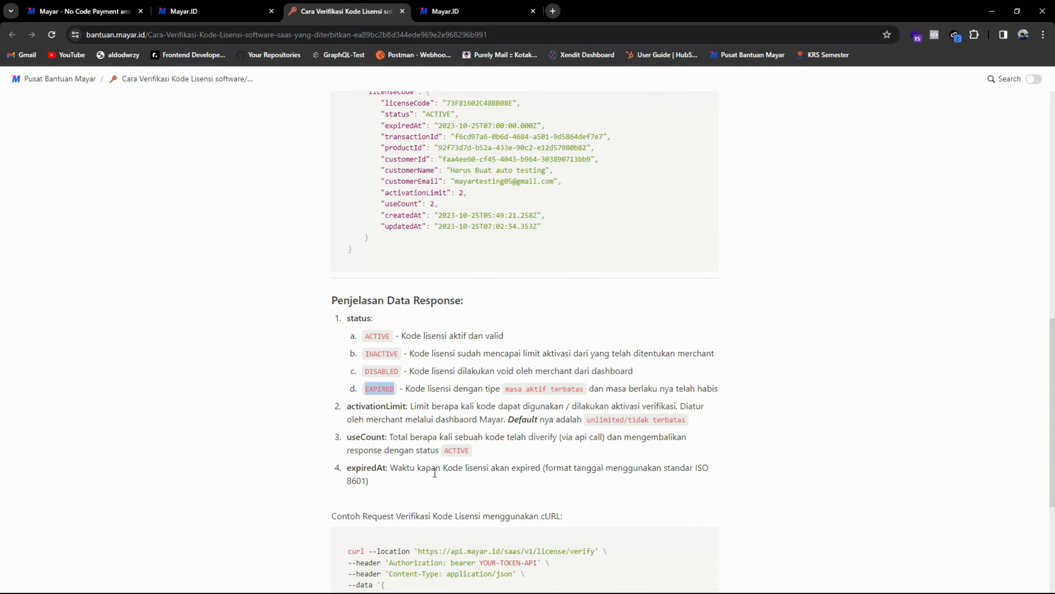
Examine the useCount field in the Postman response against the guide's explanation, and return to the product's license page in Mayar.
key(alt+Tab)
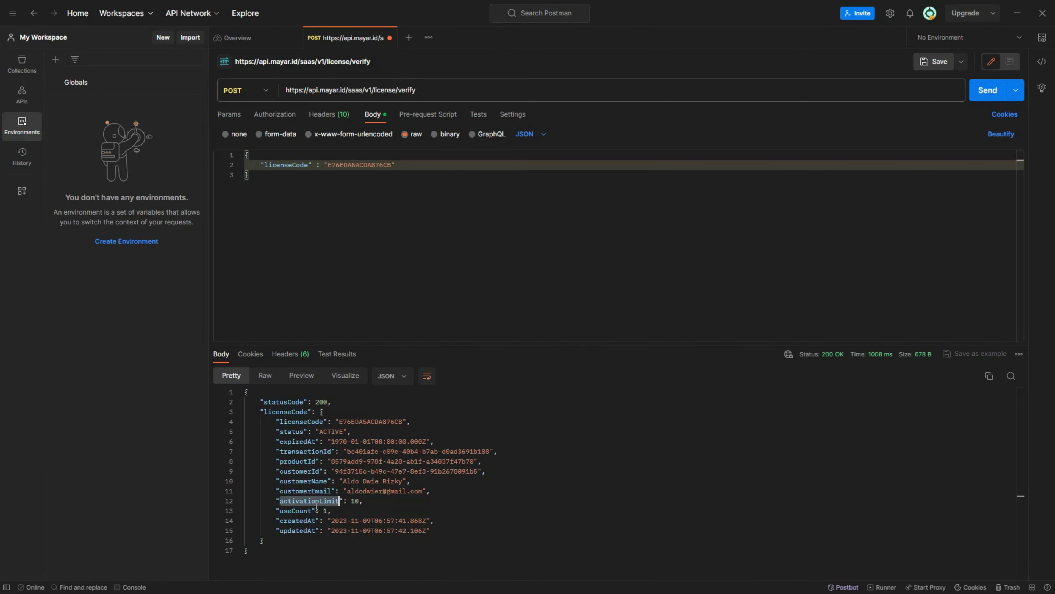
drag(280, 510, 311, 511)
key(alt+Tab)
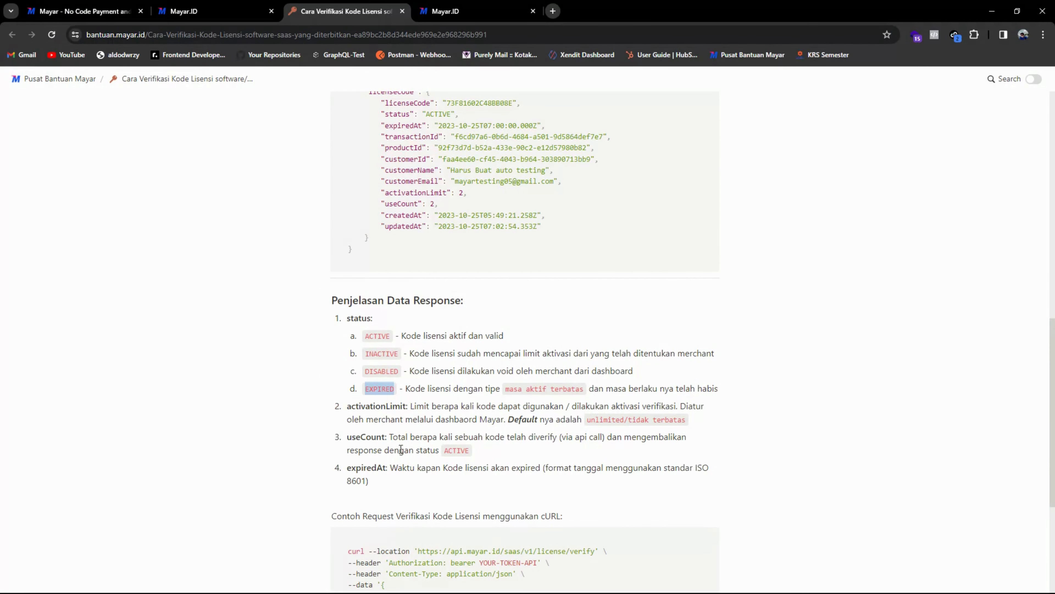
click(504, 450)
key(alt+Tab)
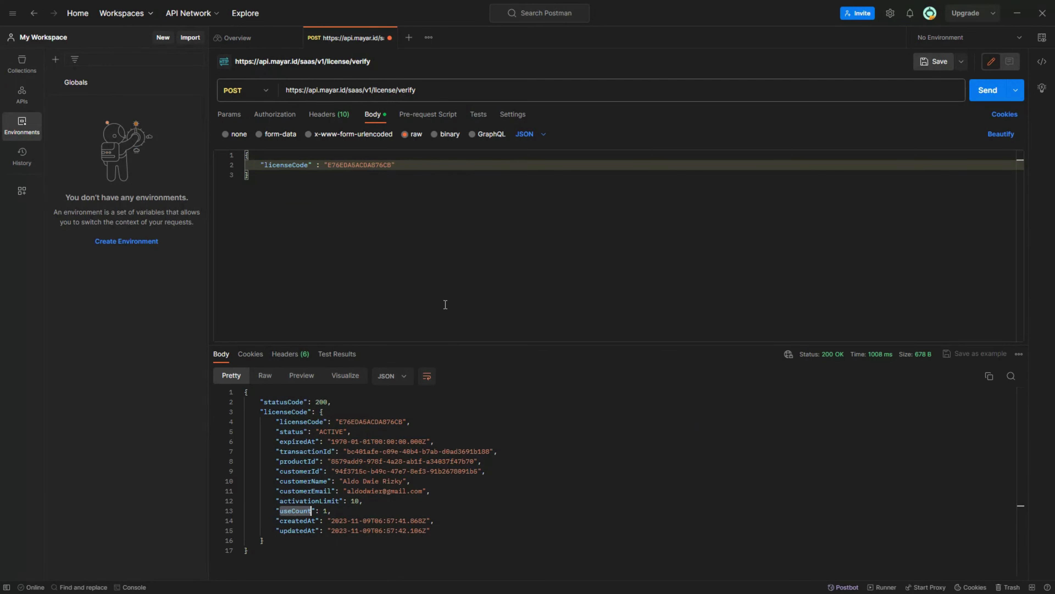
key(alt+Tab)
click(196, 11)
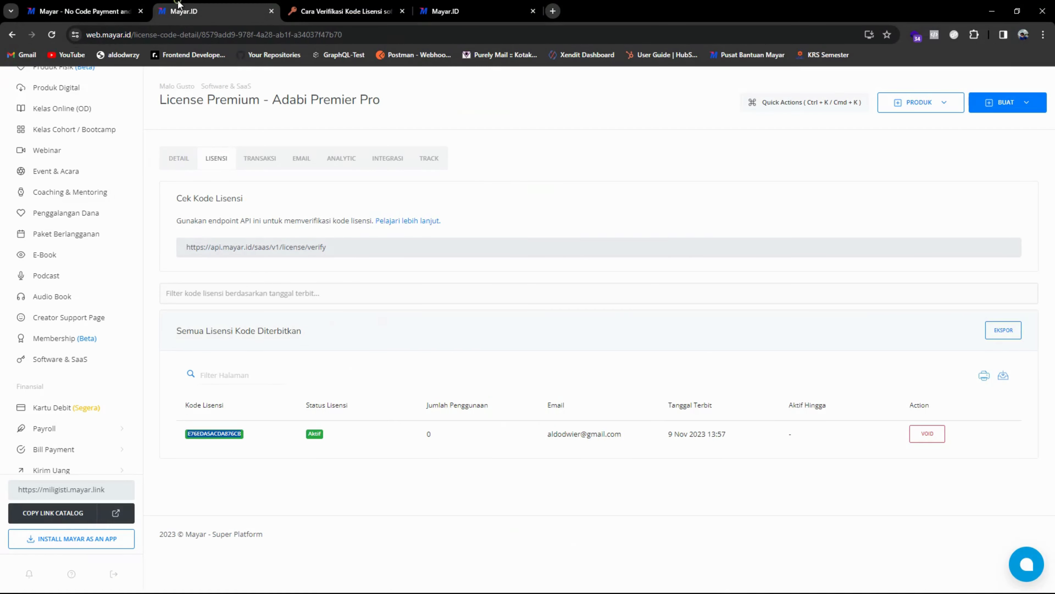